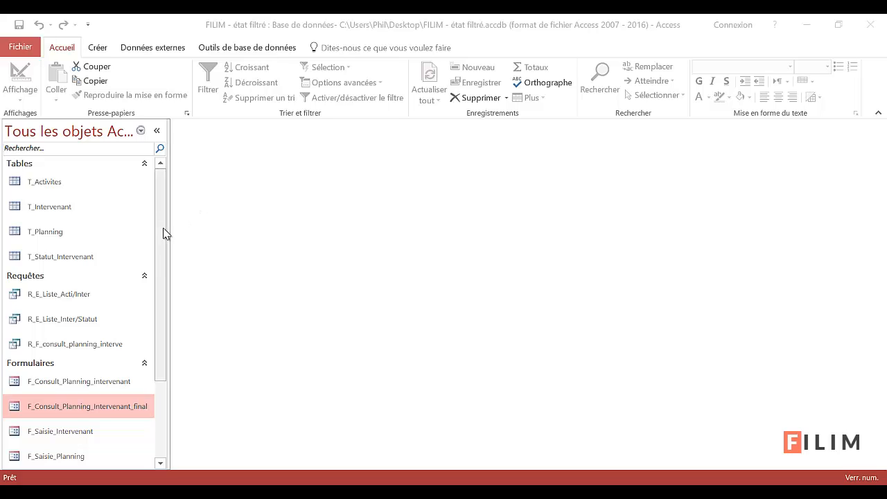
Open the form F_Consult_Planning_Intervenant_final
left_click_drag(164, 234, 164, 311)
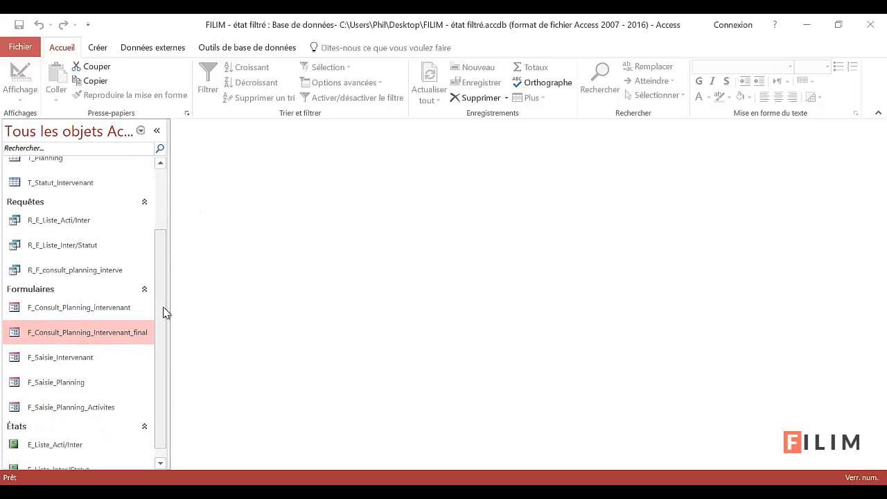
scroll(118, 355, "down", 1)
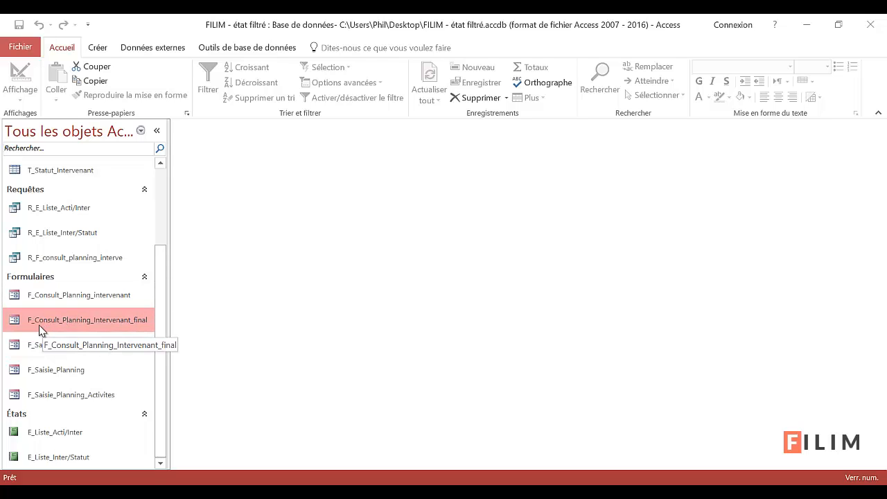
double_click(106, 323)
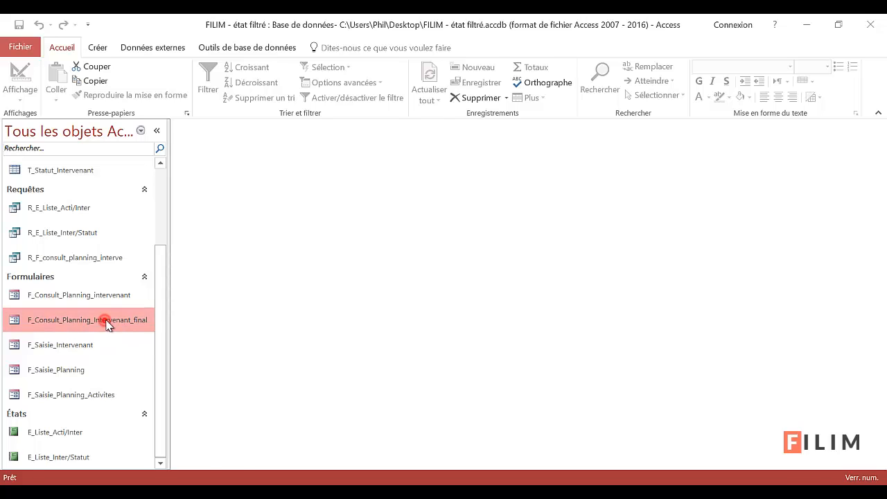
Check the planning of the third and the first person in the form's Intervenant list
left_click(352, 189)
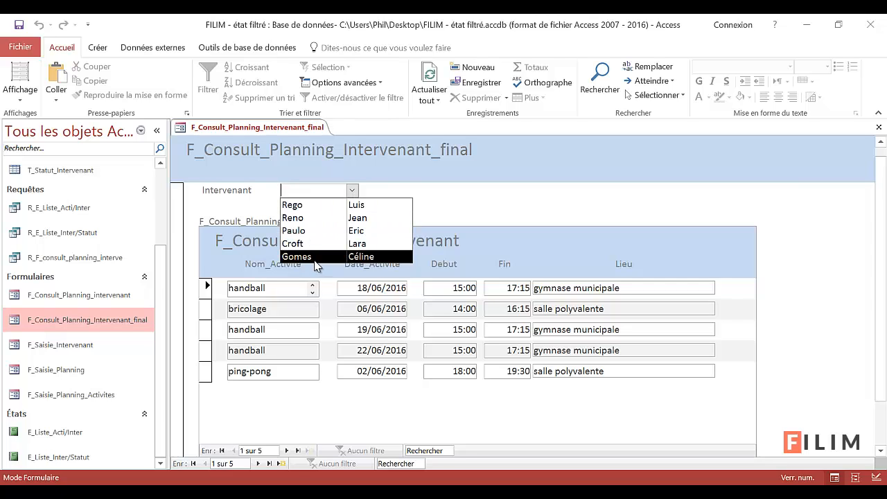
left_click(316, 230)
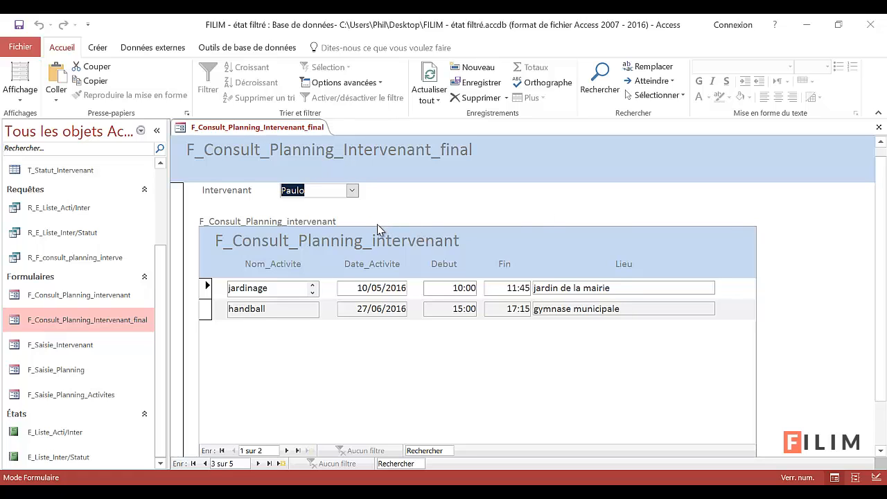
left_click(352, 190)
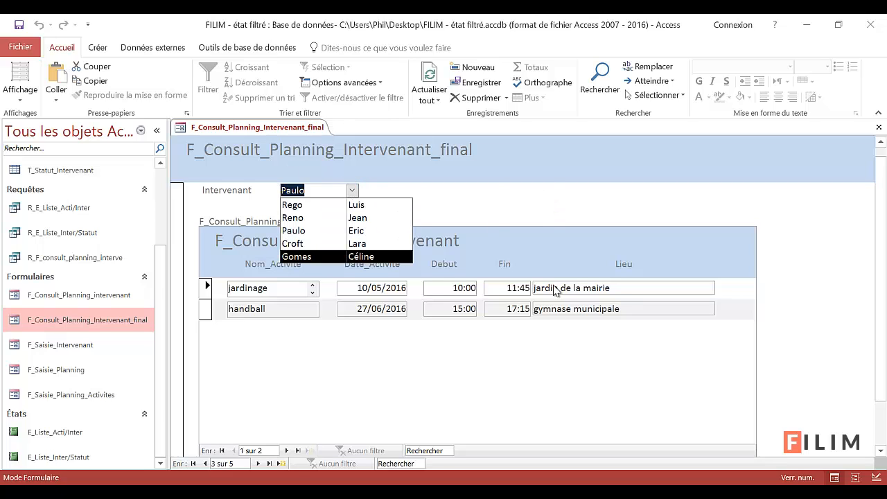
left_click(303, 206)
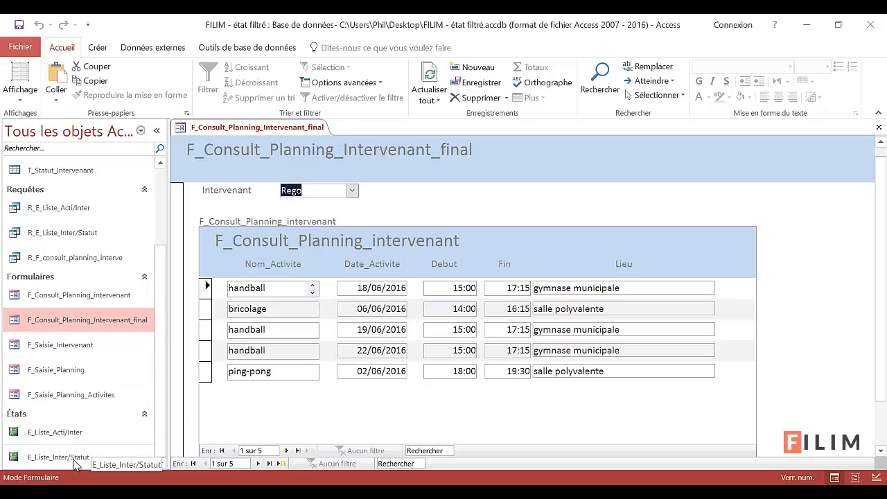
Open the report E_Liste_Acti/Inter and look through the activities grouped by intervenant and place
left_click(76, 432)
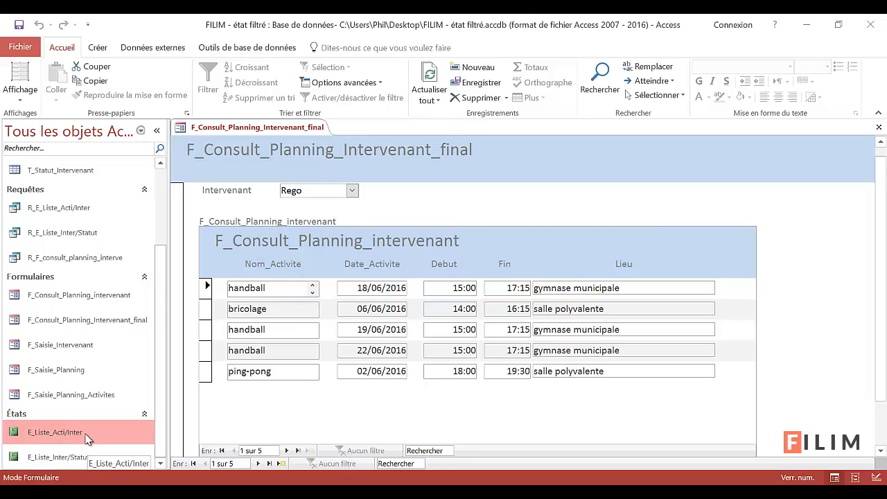
double_click(81, 433)
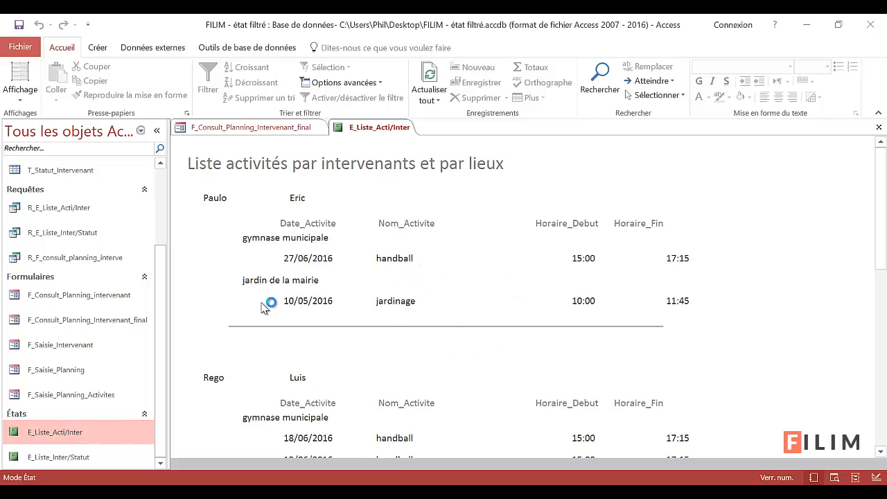
left_click(206, 199)
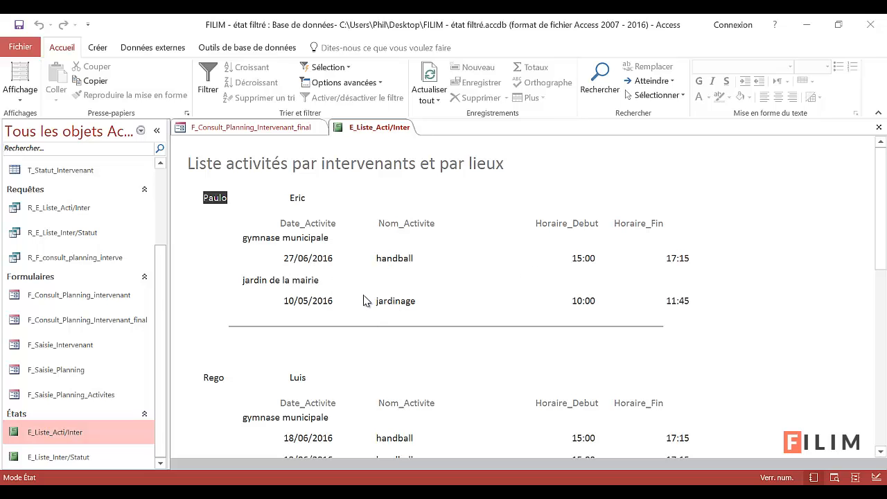
scroll(364, 335, "down", 3)
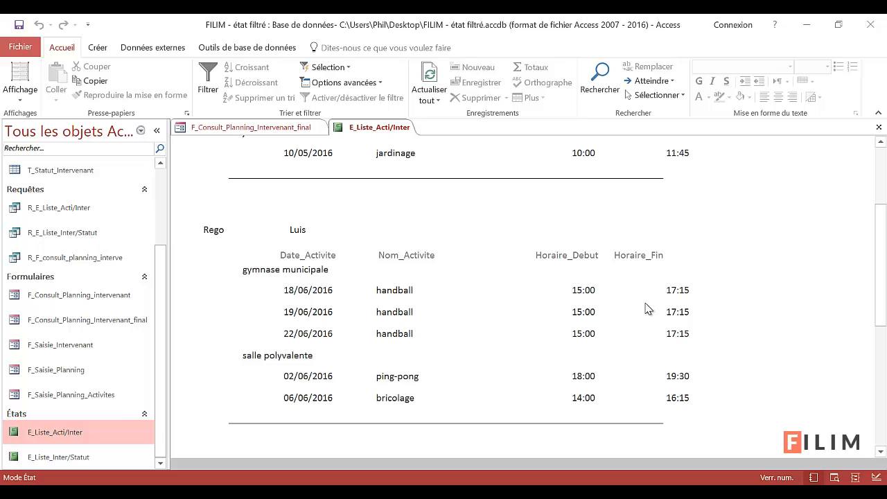
scroll(510, 337, "up", 3)
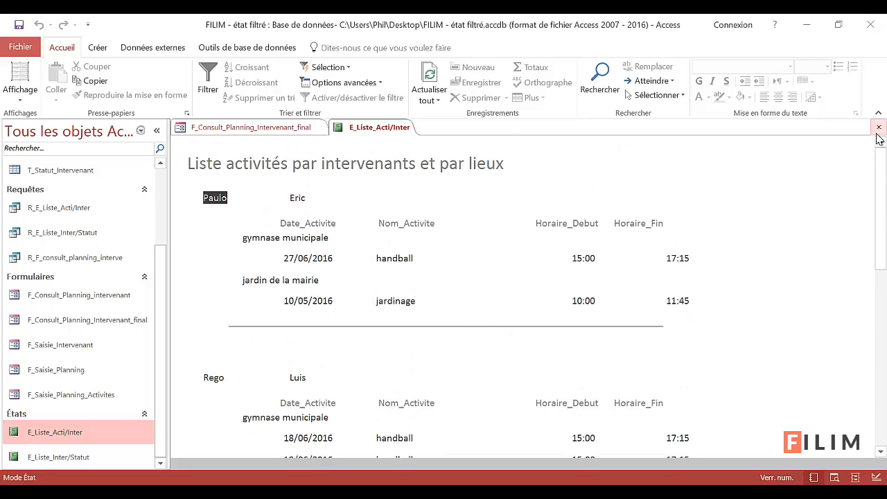
Compare the report E_Liste_Acti/Inter with the intervenant selected in the planning form, and close the report
left_click(277, 128)
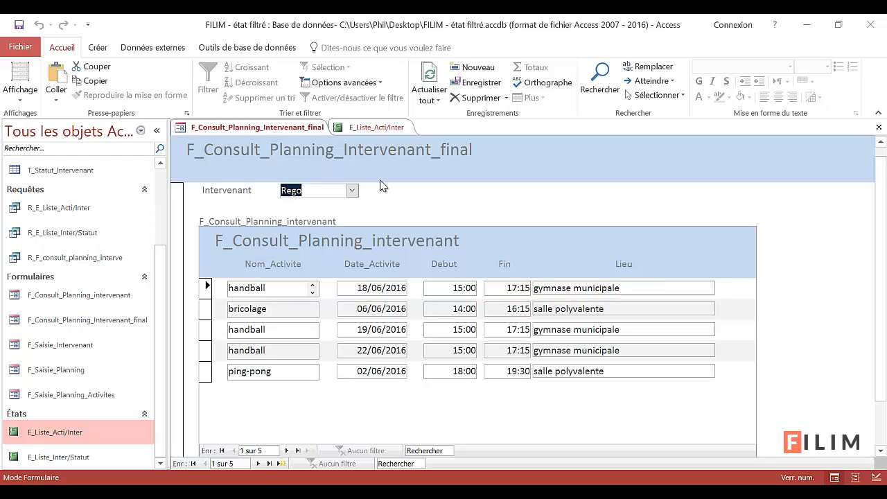
left_click(371, 128)
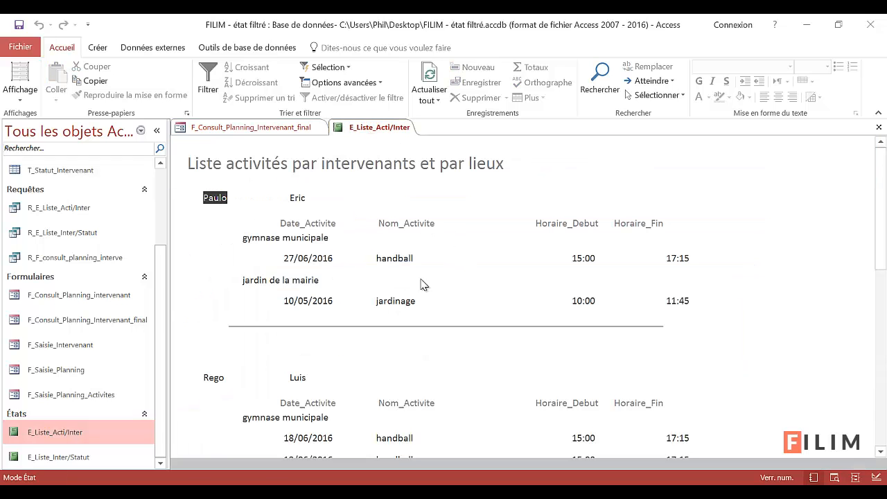
left_click(307, 192)
scroll(313, 242, "down", 2)
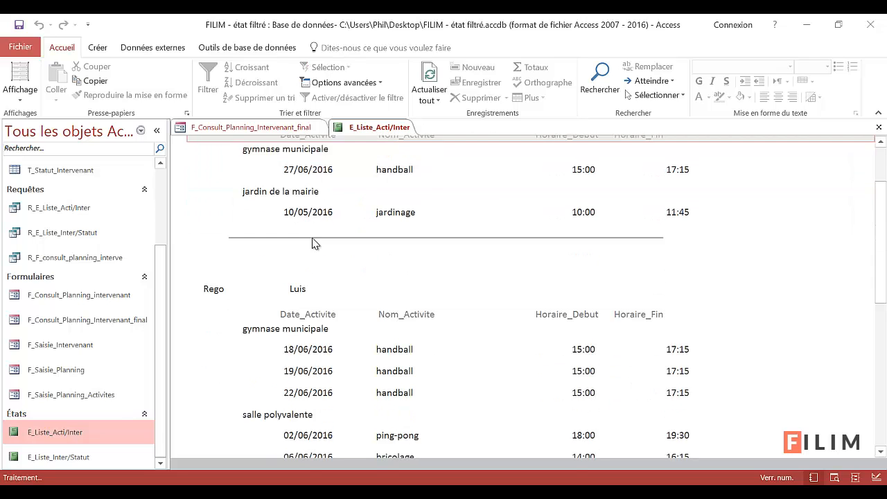
scroll(313, 243, "down", 2)
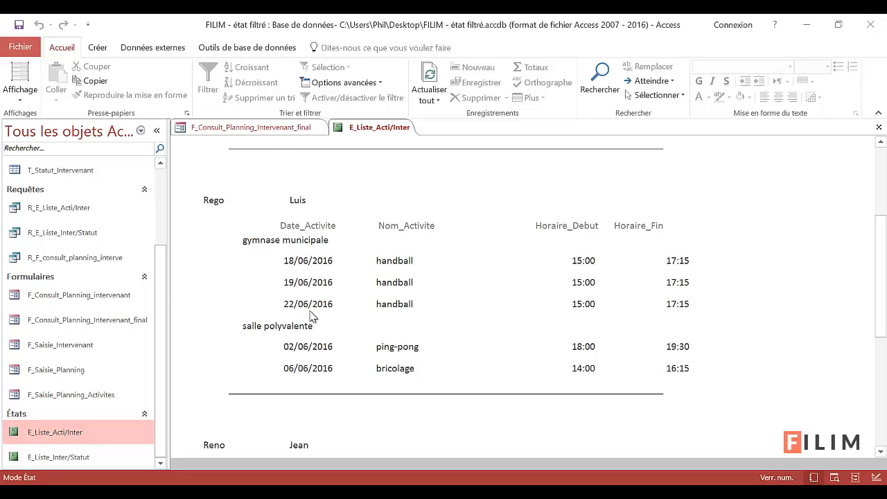
left_click(274, 128)
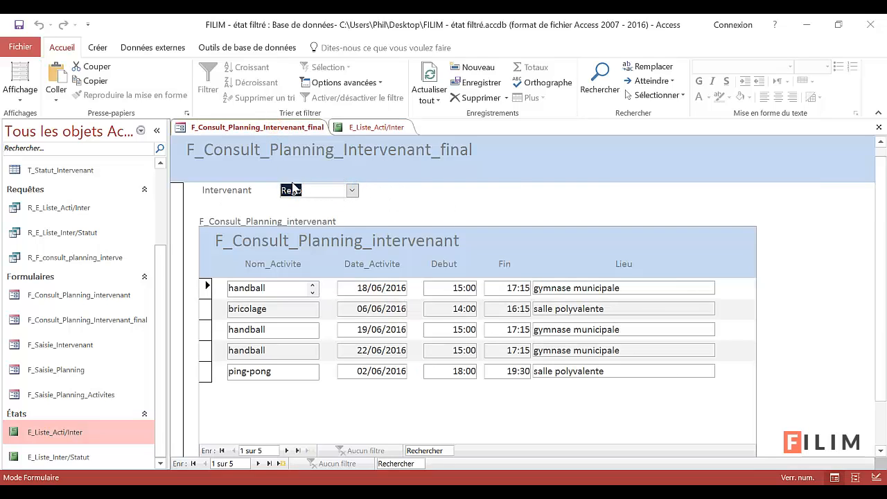
left_click(378, 128)
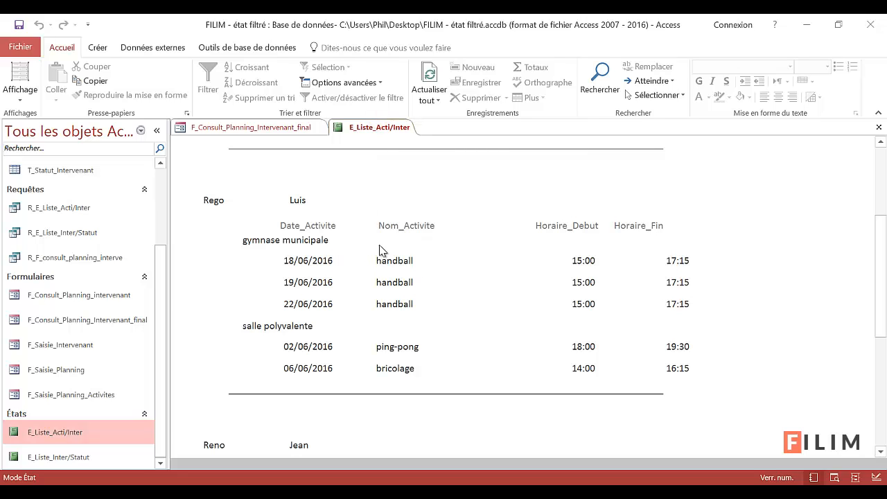
left_click(878, 128)
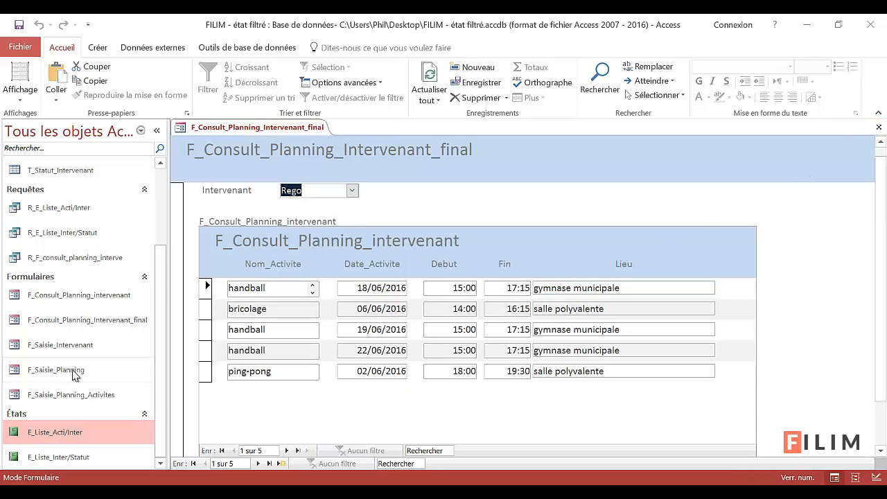
Open the query R_E_Liste_Acti/Inter in design view and narrow the property sheet to enlarge the design area
left_click(89, 209)
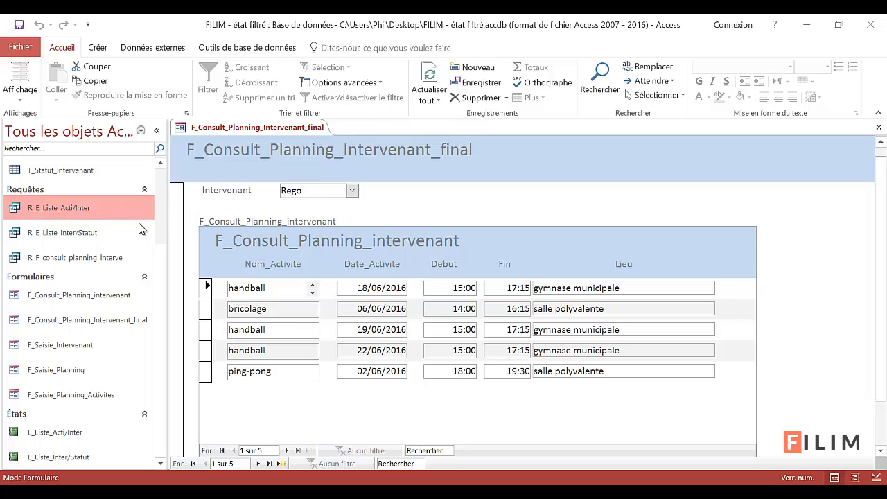
double_click(95, 208)
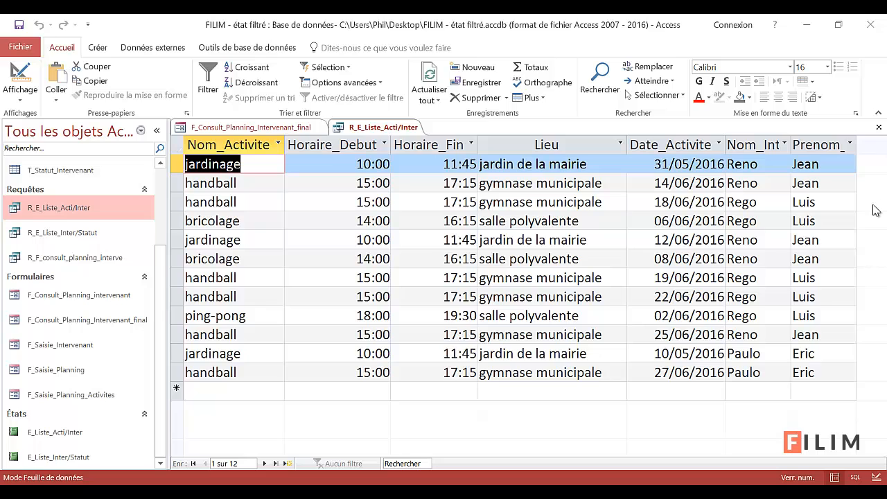
left_click(20, 78)
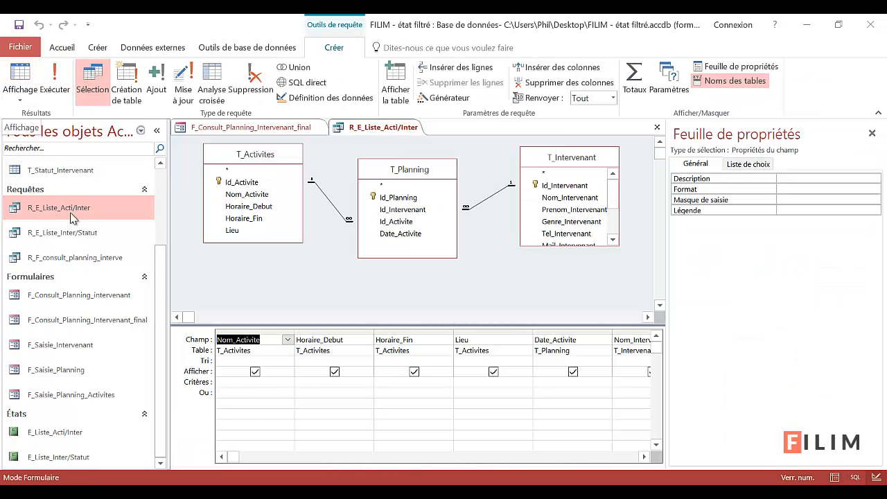
left_click_drag(669, 307, 758, 304)
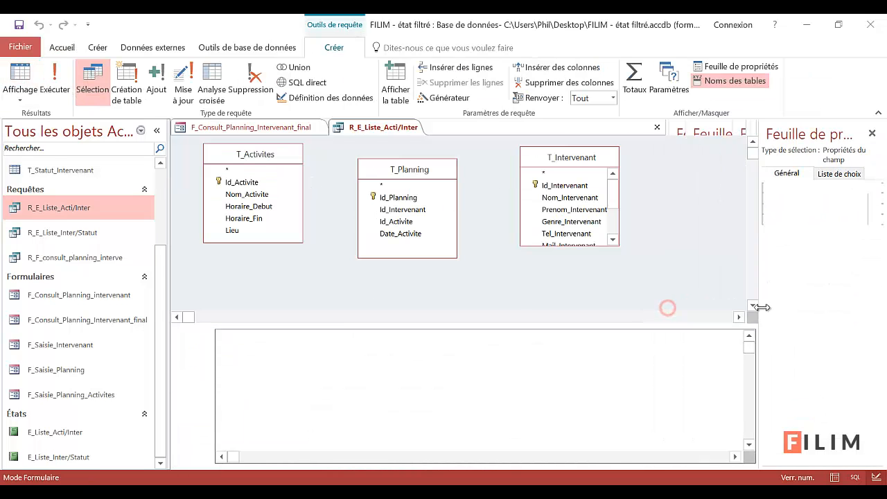
Add Id_Intervenant from T_Intervenant as the query's first column and fit its column width in the datasheet
left_click_drag(554, 185, 298, 348)
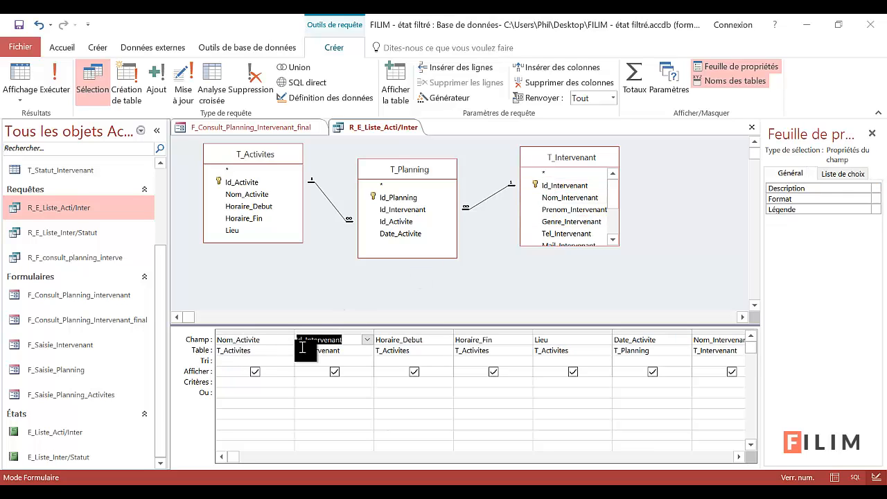
left_click(334, 332)
left_click_drag(283, 337, 228, 339)
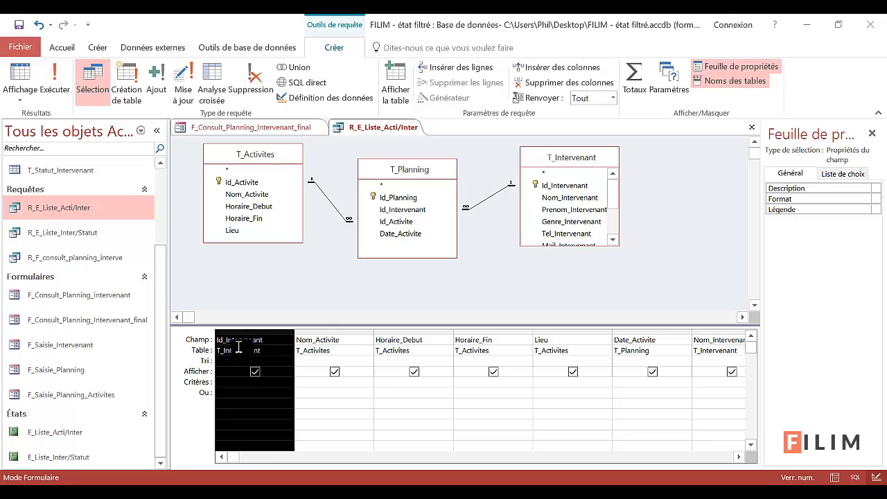
left_click(242, 381)
left_click(20, 80)
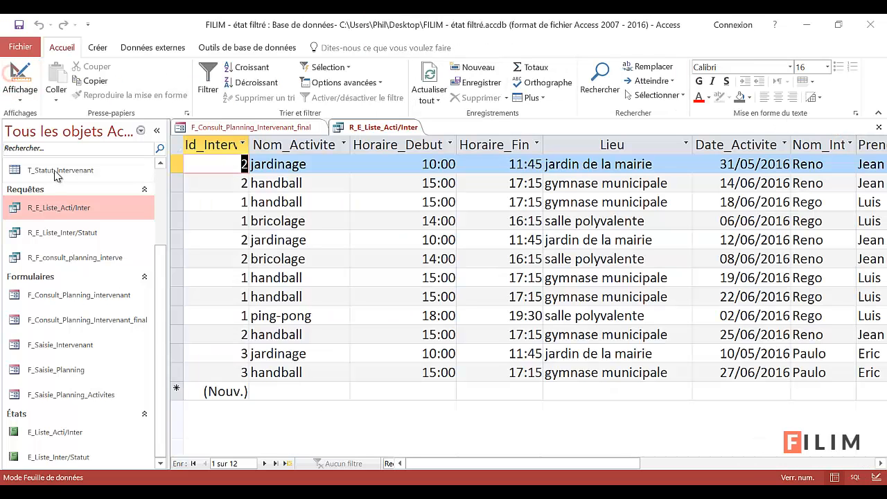
double_click(249, 148)
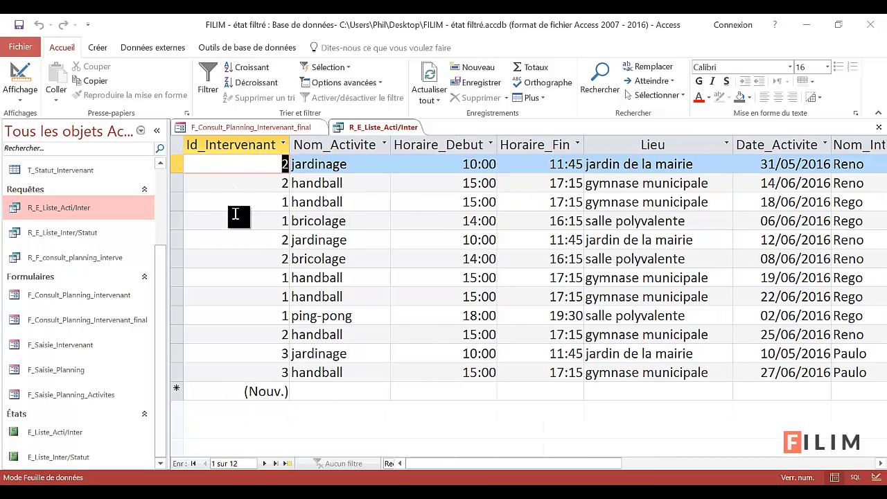
Set the criterion 1 on the query's Id_Intervenant field and display the filtered datasheet
left_click(19, 74)
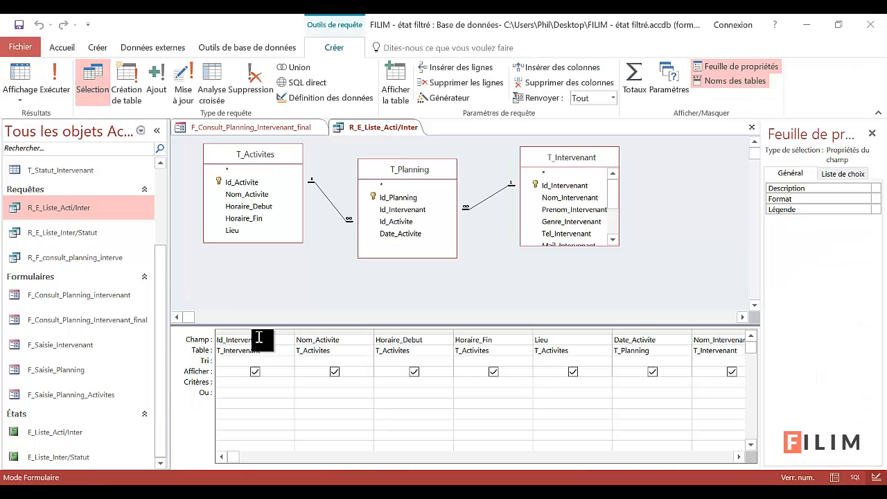
left_click(238, 383)
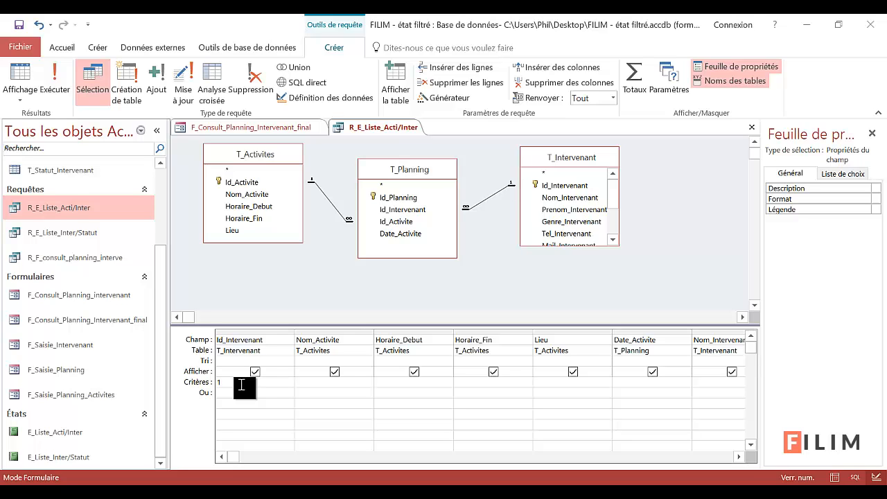
key("Tab")
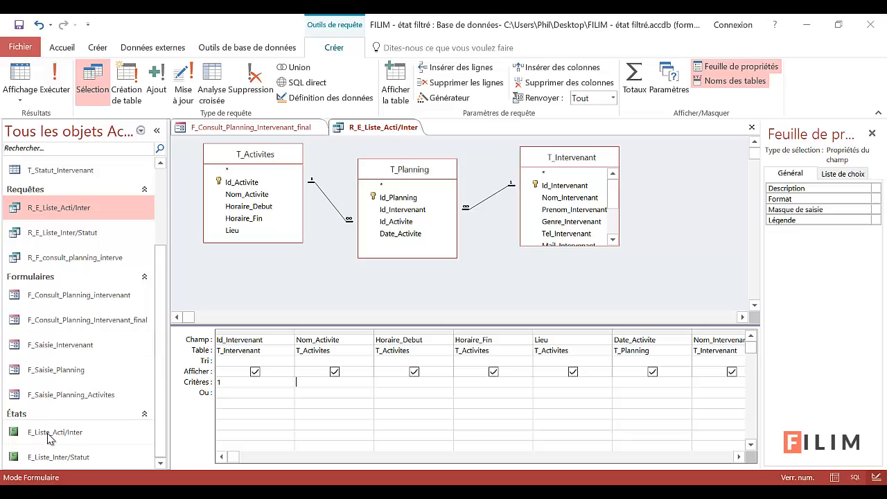
left_click(20, 80)
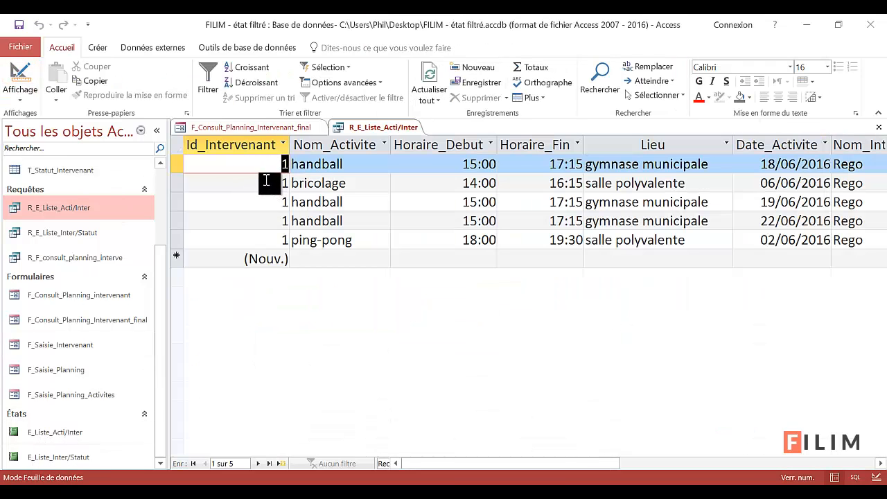
left_click_drag(458, 477, 406, 481)
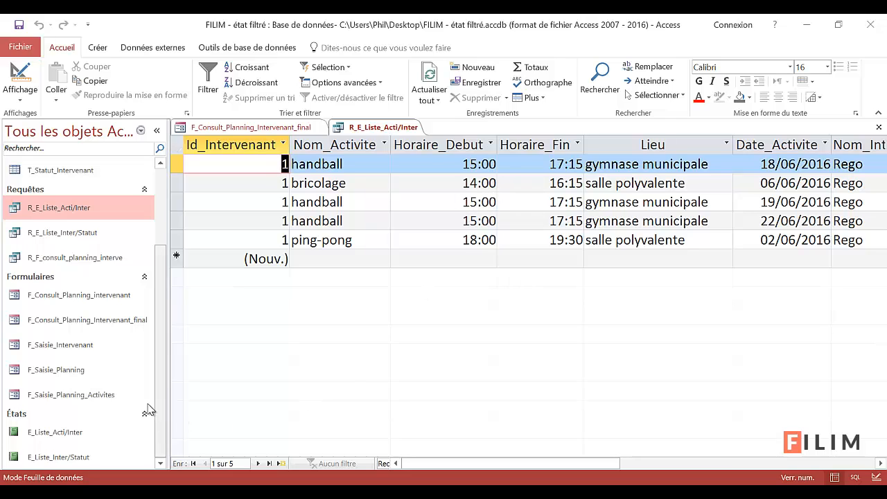
Open the report E_Liste_Acti/Inter, compare its content with the filtered query R_E_Liste_Acti/Inter, and close the report
left_click(74, 432)
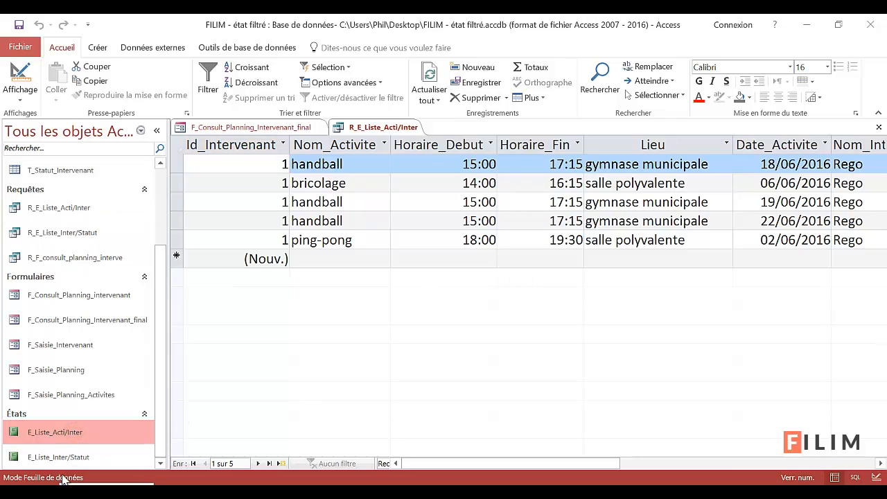
double_click(86, 432)
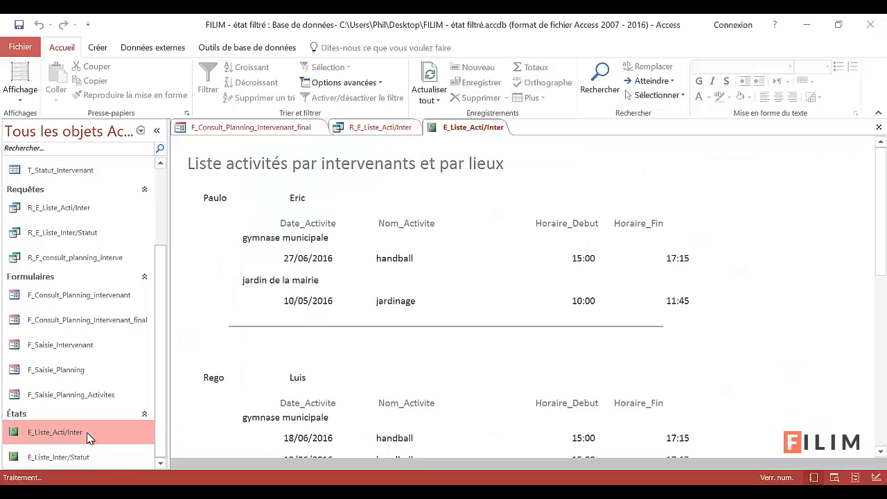
left_click(14, 74)
left_click(14, 74)
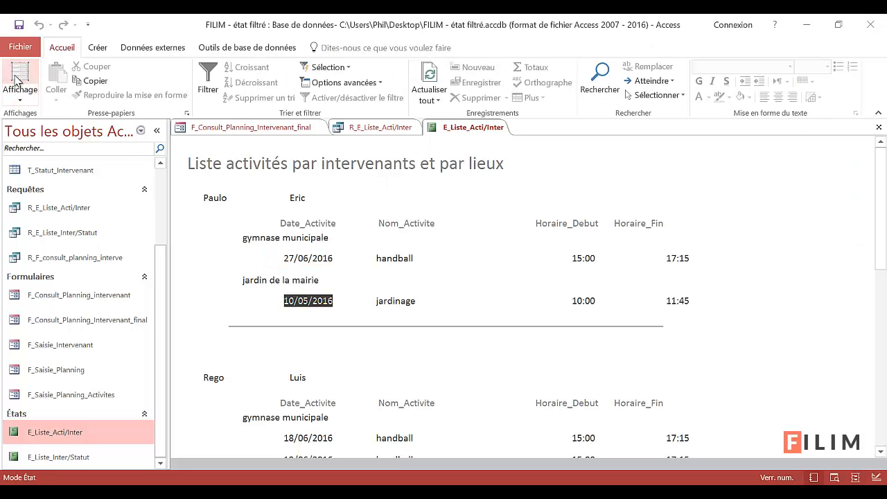
left_click(385, 129)
left_click(452, 131)
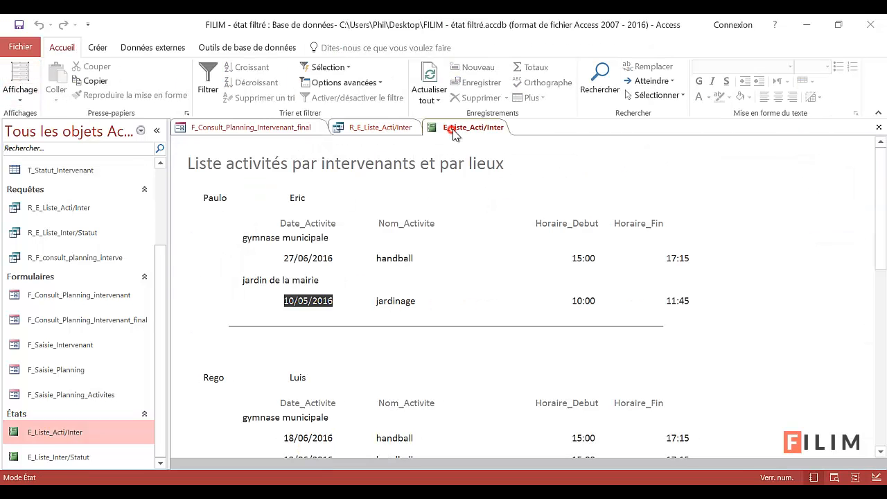
left_click(879, 127)
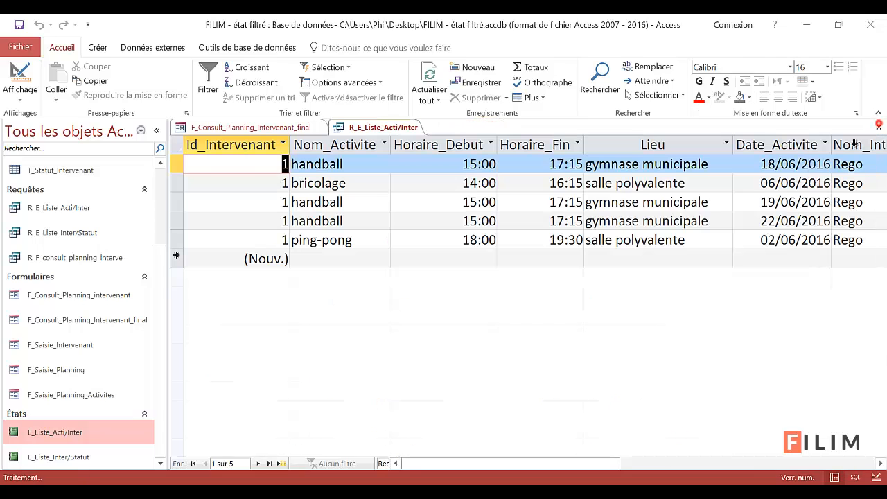
Save and close the query R_E_Liste_Acti/Inter, then reopen it to check its filter and close it again
right_click(375, 131)
left_click(390, 150)
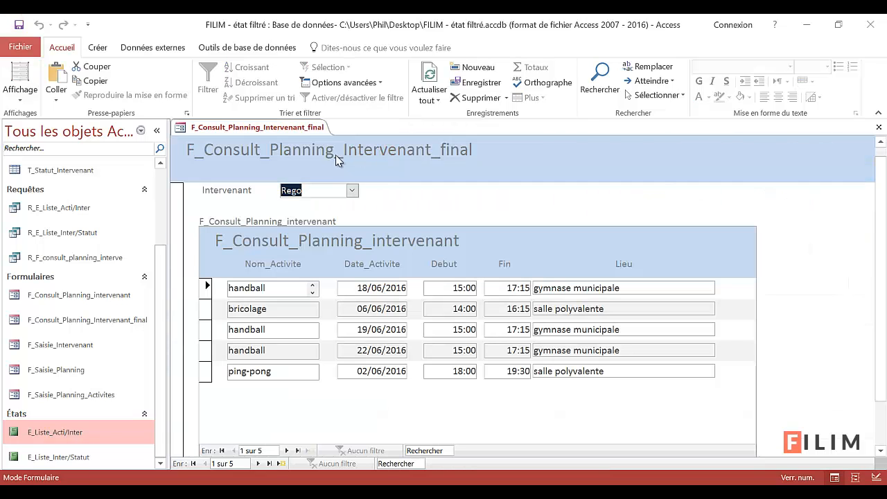
double_click(97, 209)
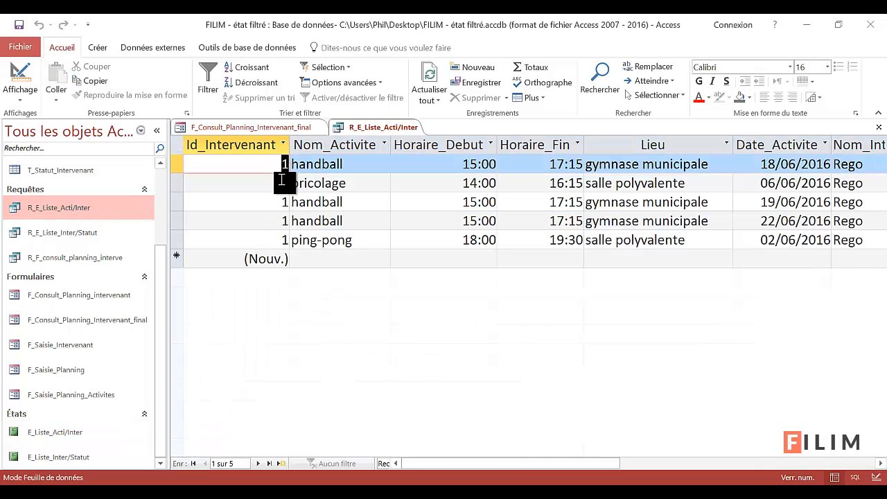
left_click(878, 127)
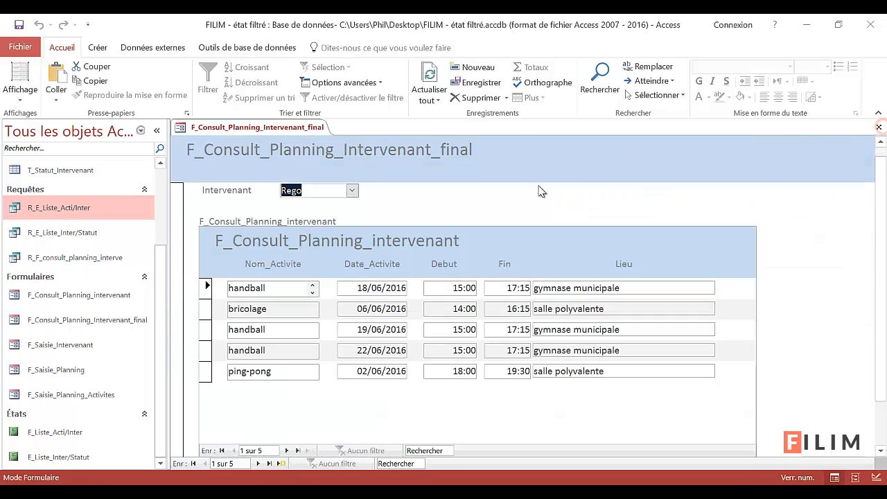
Open the report E_Liste_Acti/Inter, check which intervenant and activities it lists, and close it
double_click(65, 435)
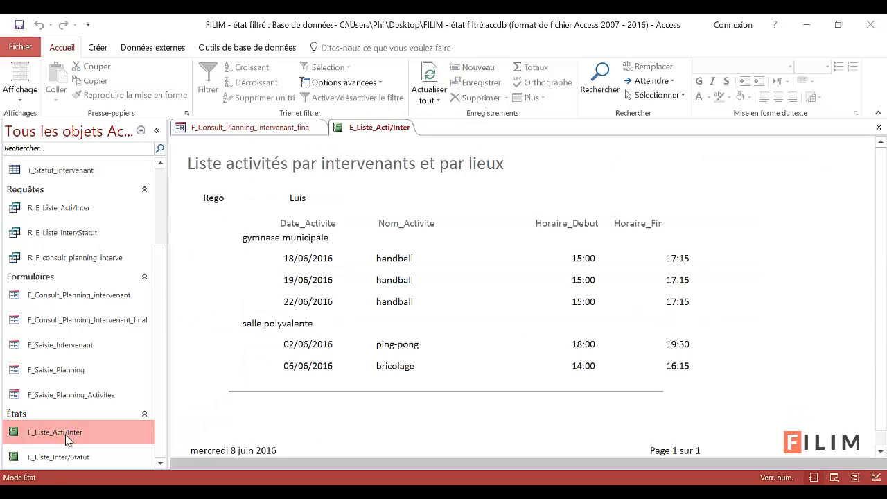
left_click(212, 199)
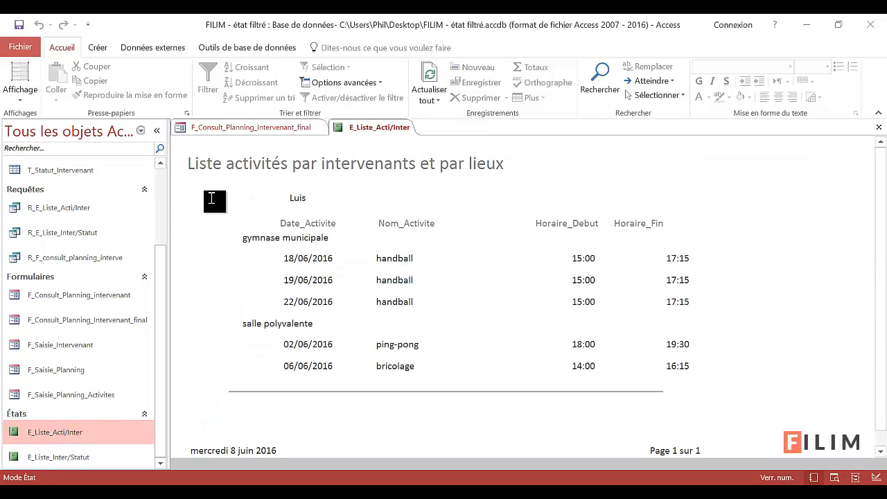
left_click(292, 197)
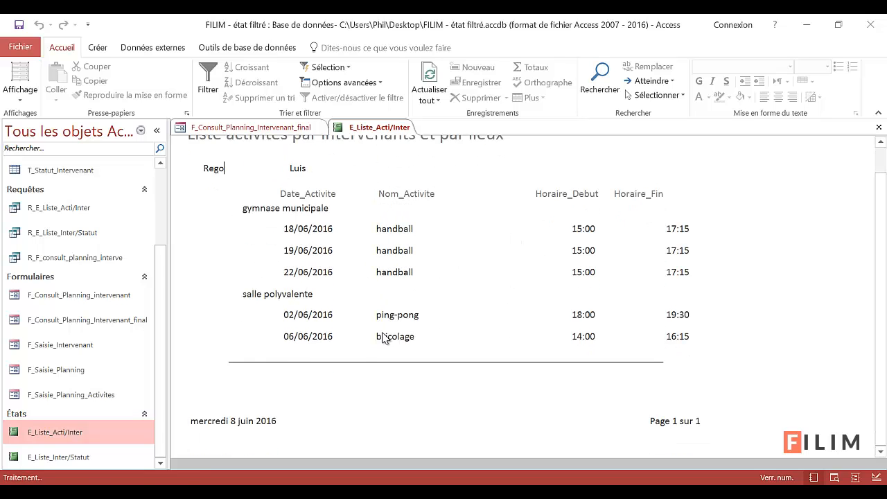
left_click(878, 126)
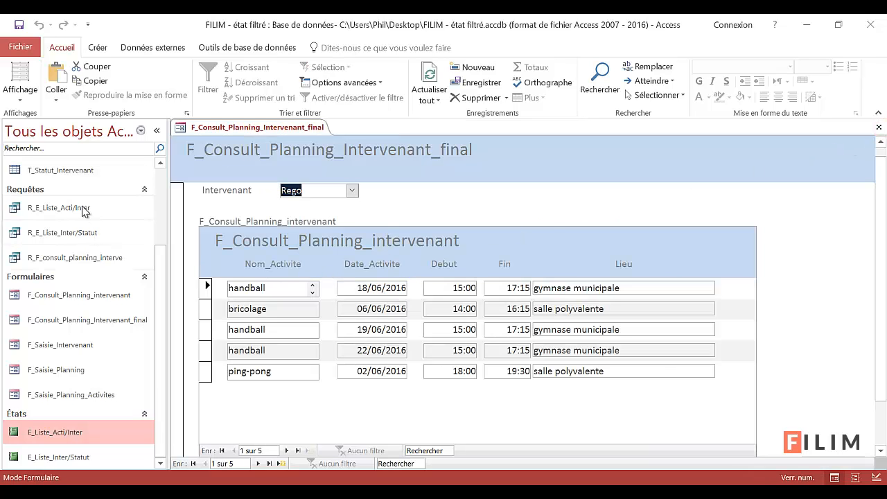
Reopen the query R_E_Liste_Acti/Inter in design view and clear the criterion 1 from the Id_Intervenant column
left_click_drag(162, 307, 147, 285)
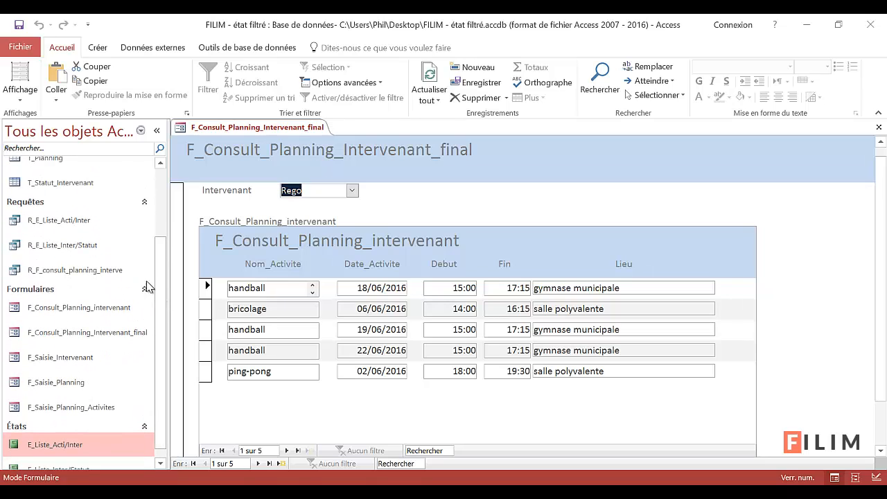
double_click(78, 222)
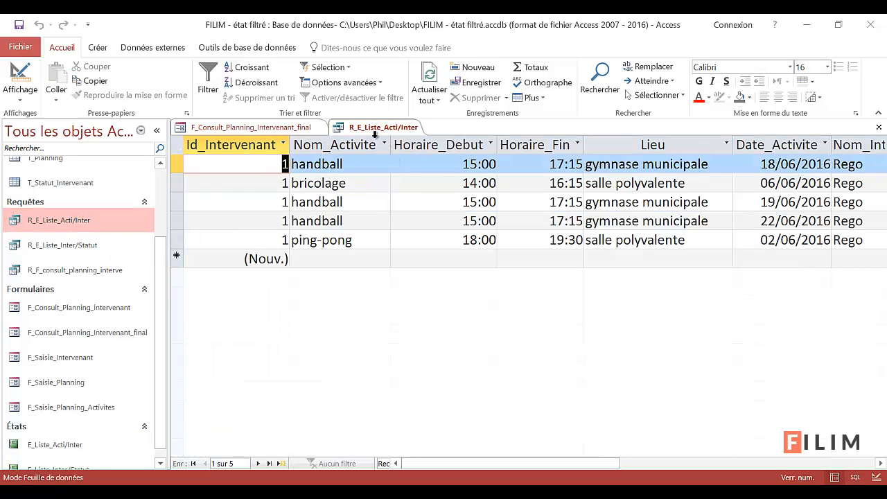
left_click(21, 75)
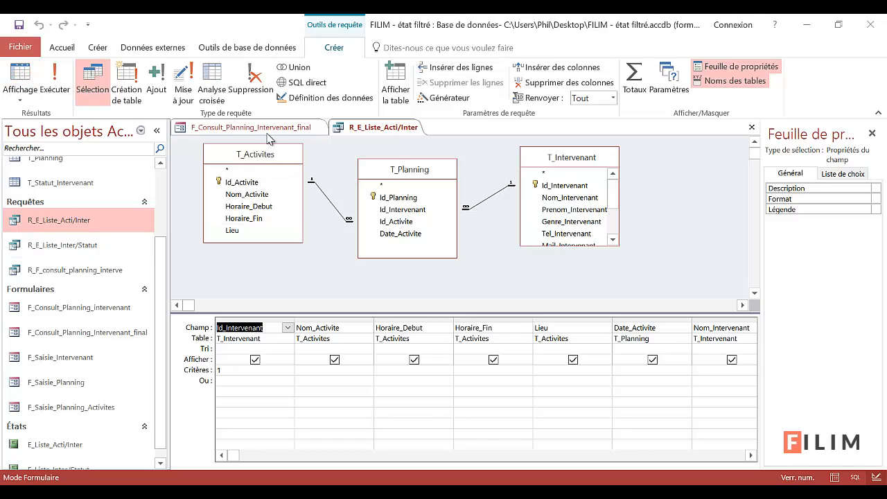
left_click(218, 370)
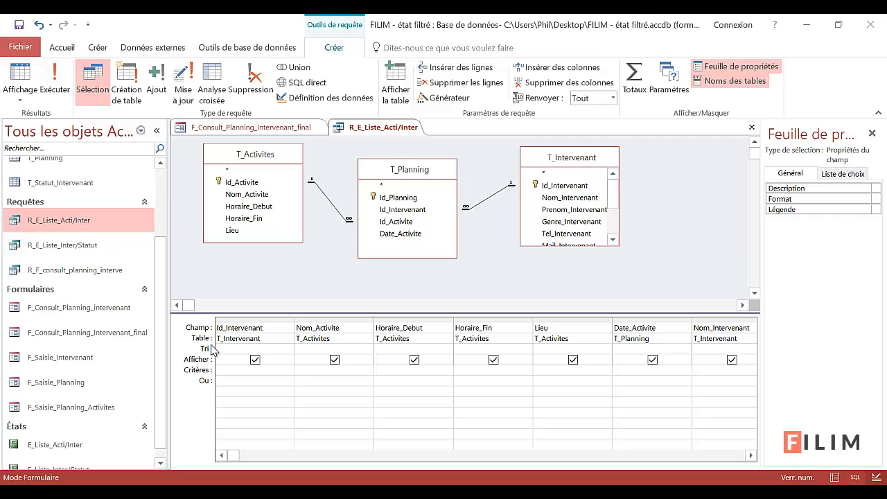
Open F_Consult_Planning_Intervenant_final in design view and move its Id_Intervenant text box to about 13.1 cm from the left and 0.4 cm from the top
left_click(264, 129)
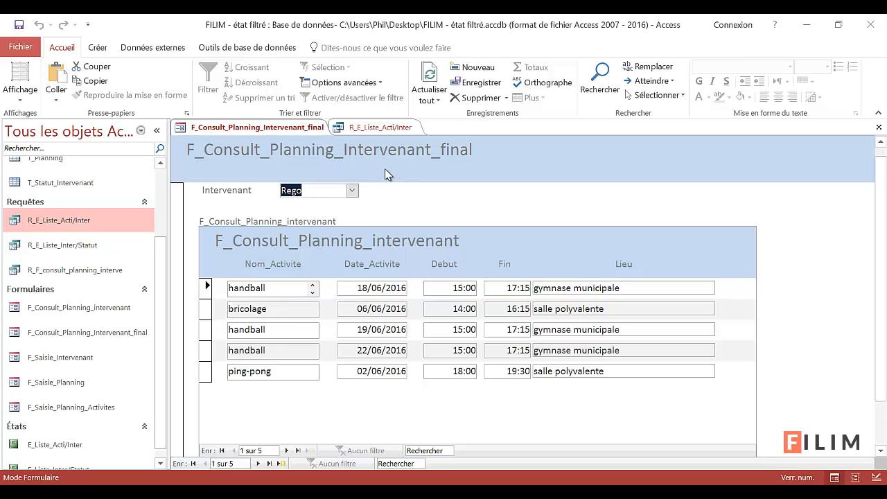
left_click(23, 97)
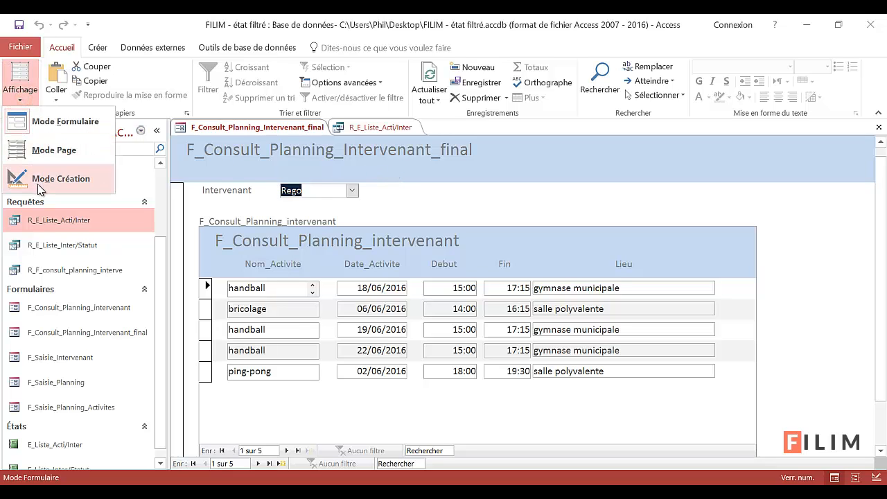
left_click(37, 182)
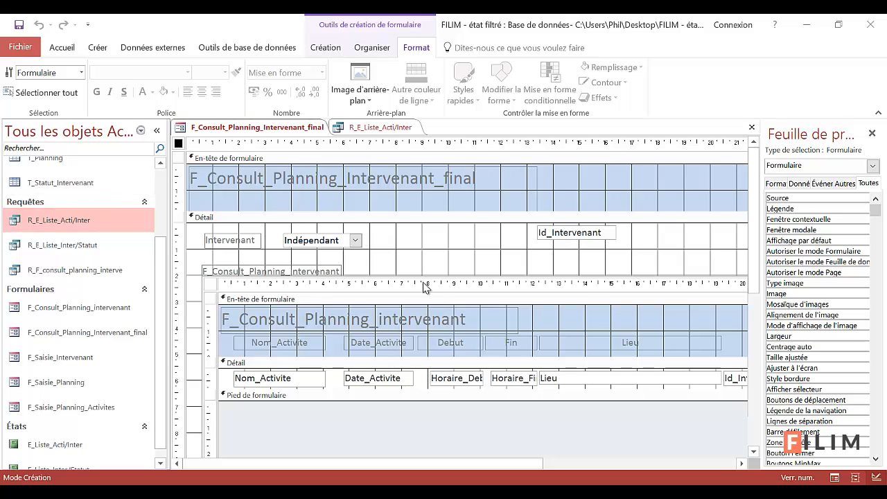
left_click(568, 241)
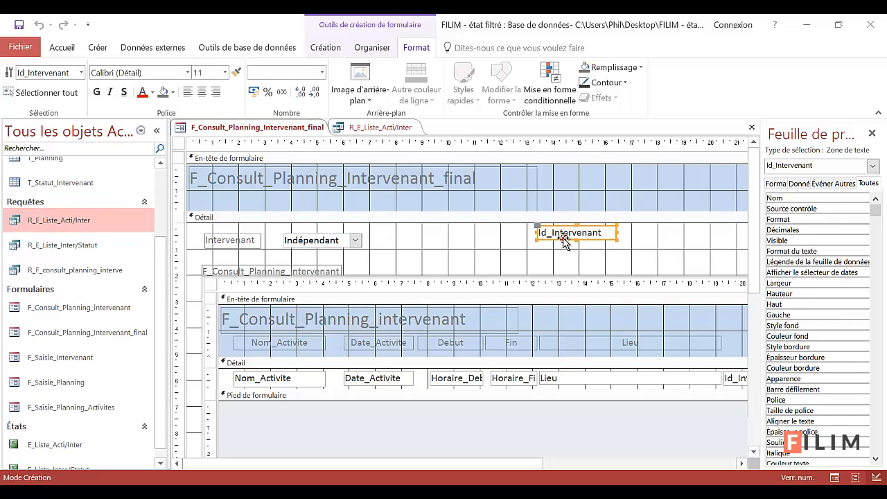
left_click_drag(567, 240, 557, 253)
Widen the property sheet and set the Id_Intervenant text box's Visible property to Oui
left_click_drag(768, 277, 647, 277)
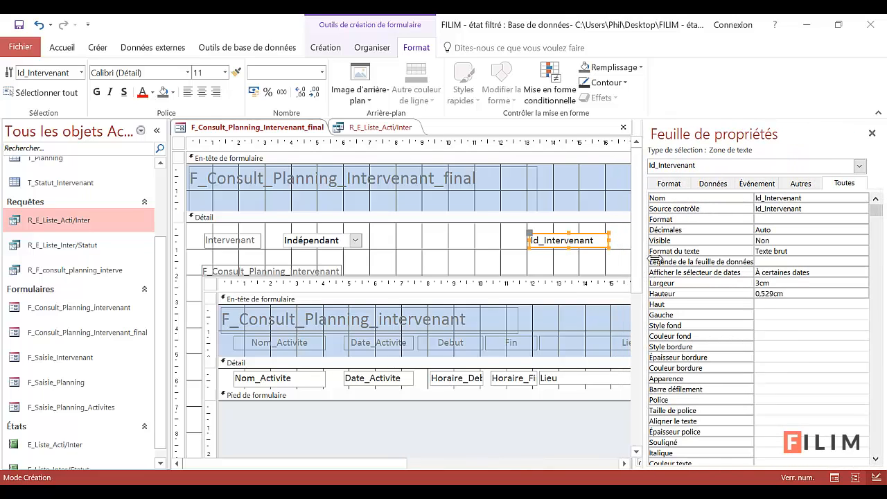
left_click(669, 184)
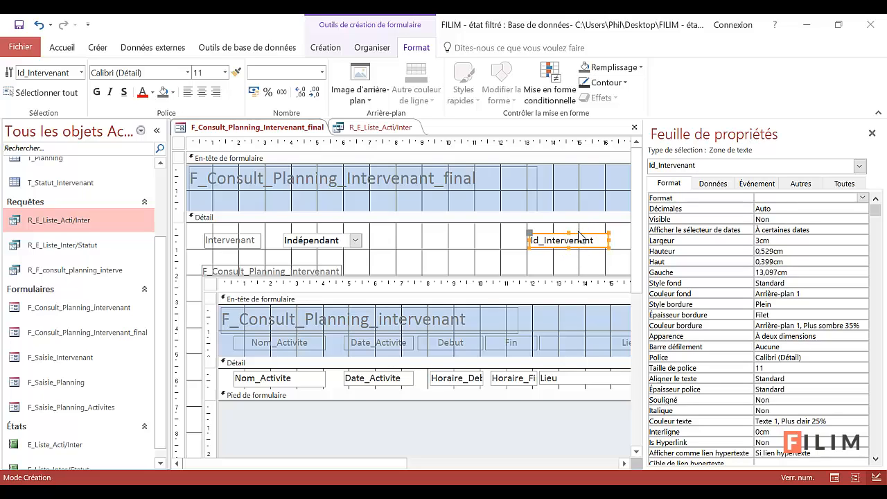
double_click(769, 219)
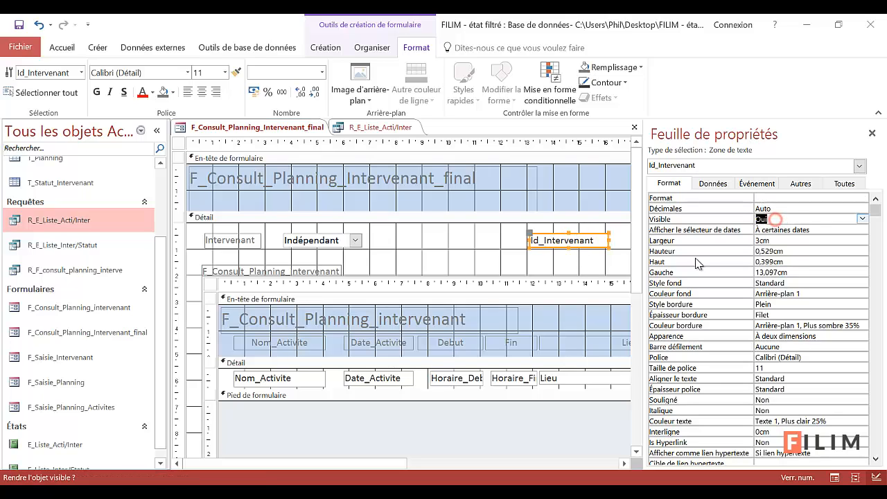
Display the planning form in form view and select three intervenants in turn to check the matching Id_Intervenant value
left_click(447, 244)
left_click(61, 47)
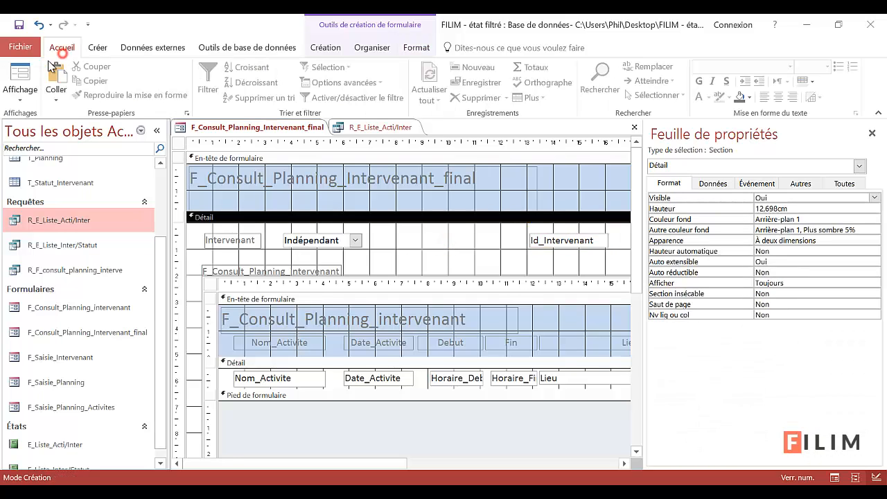
left_click(19, 76)
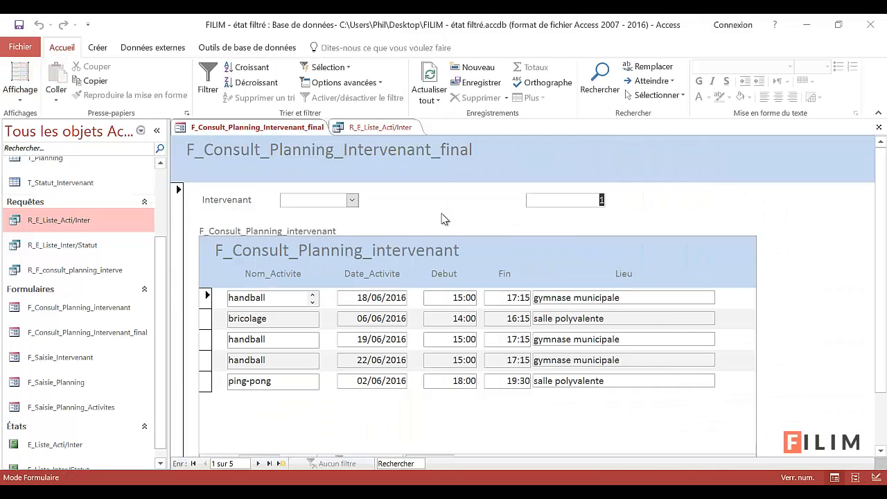
left_click(352, 200)
left_click(353, 212)
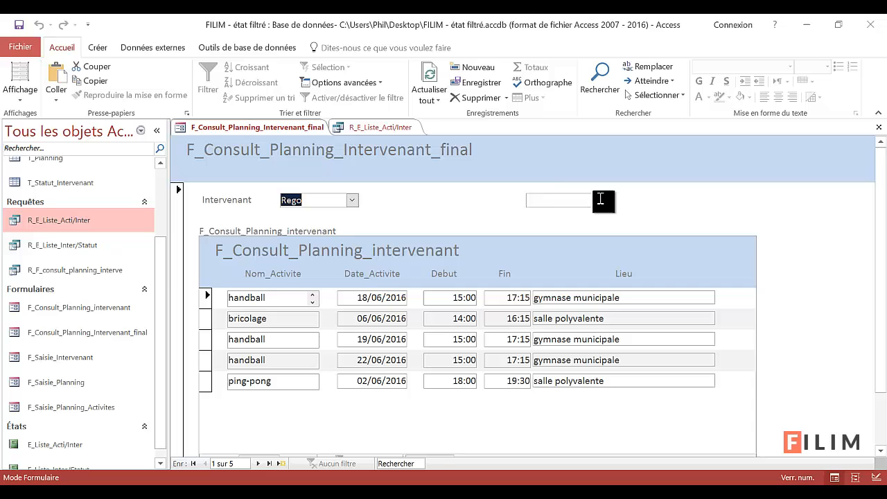
left_click(352, 200)
left_click(320, 229)
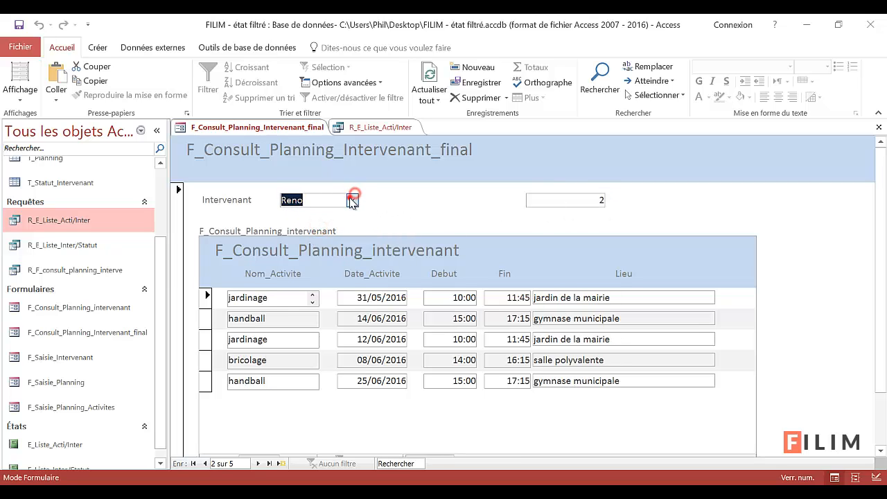
left_click(352, 200)
left_click(323, 240)
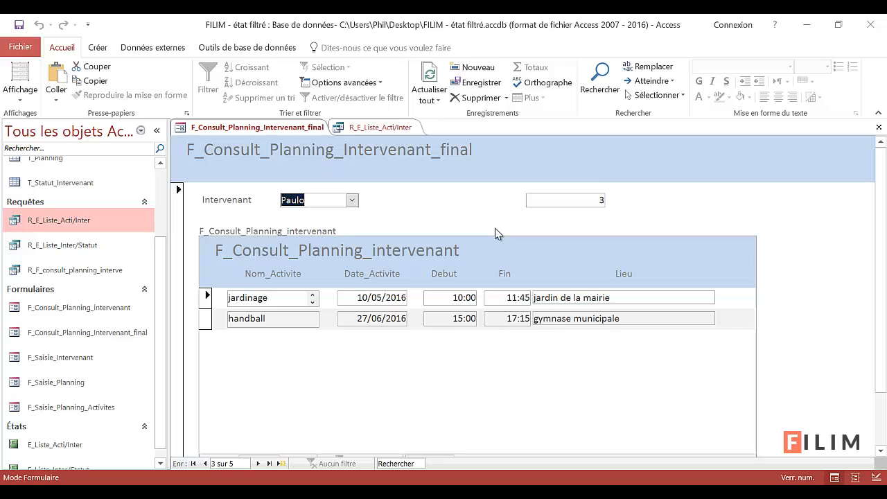
Back in form design view, move the Id_Intervenant text box to about 10.2 cm left and 0.5 cm top, and show all its properties
left_click(20, 97)
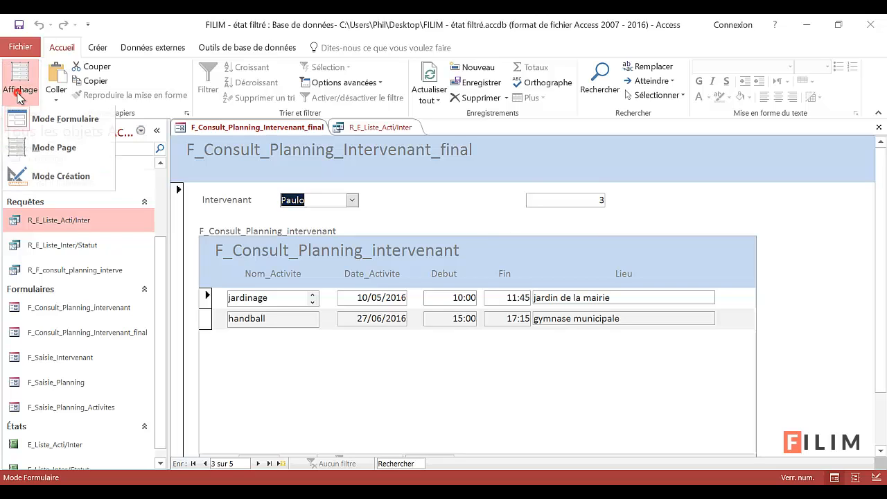
left_click(50, 182)
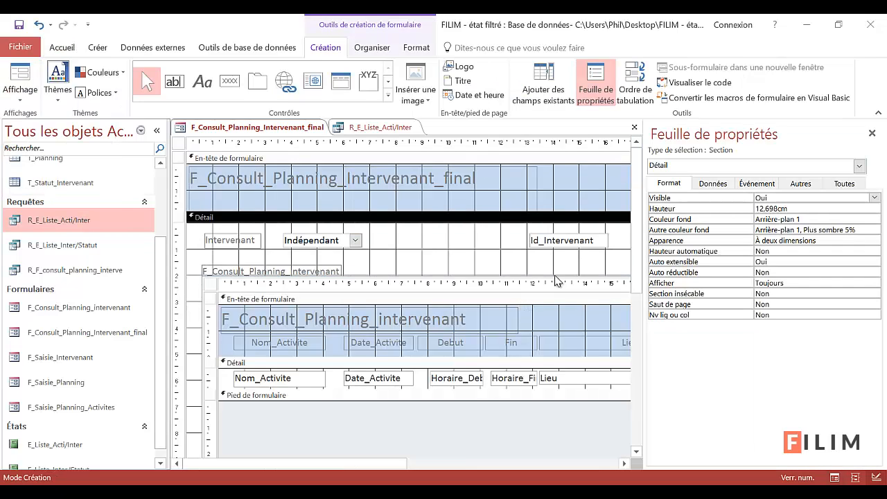
left_click(556, 237)
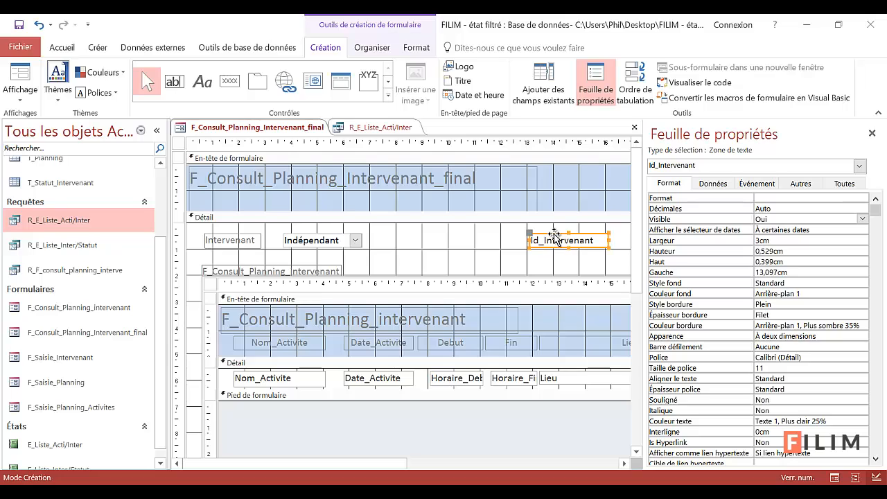
left_click_drag(555, 233, 478, 236)
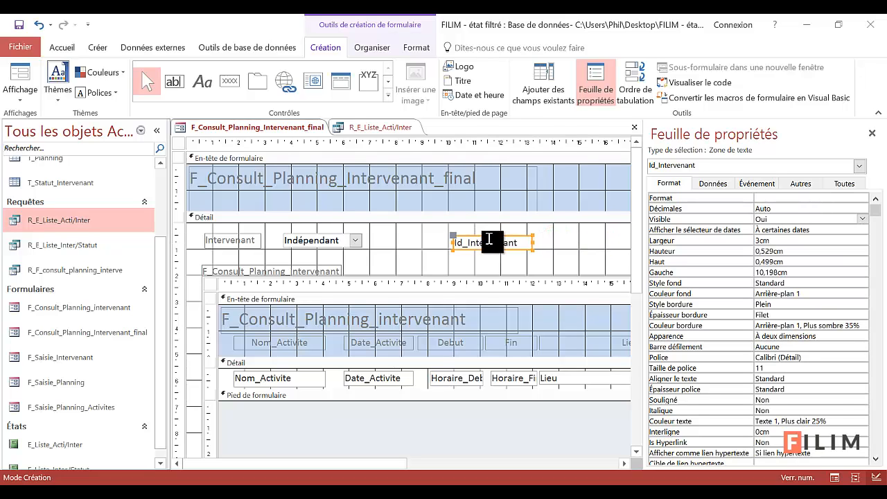
left_click(713, 184)
left_click(841, 182)
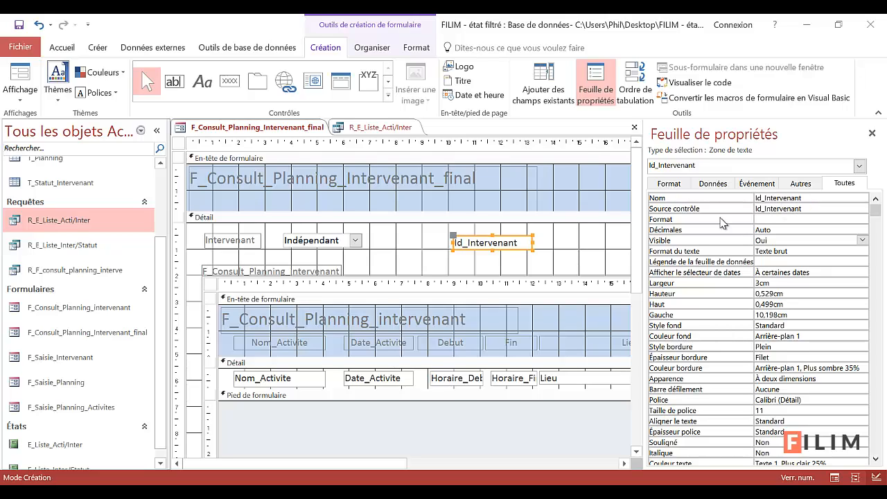
In the query R_E_Liste_Acti/Inter, open the expression builder for the Id_Intervenant criterion and enlarge its window
left_click(363, 129)
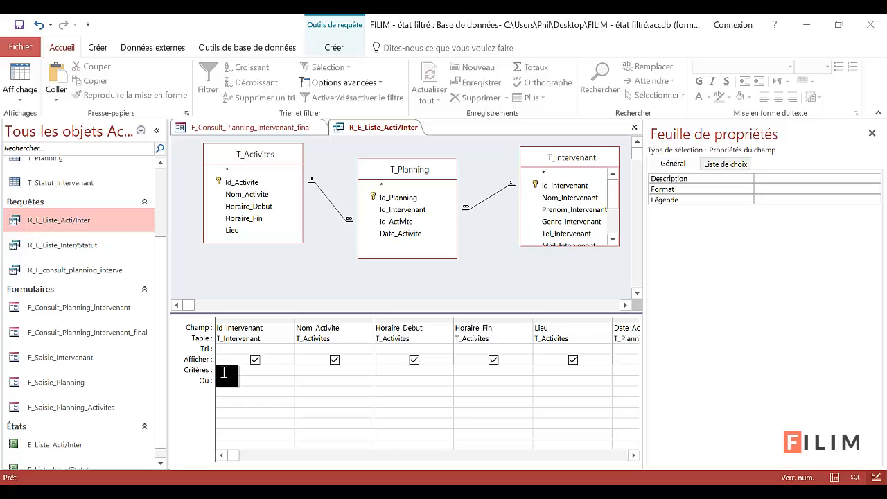
right_click(224, 374)
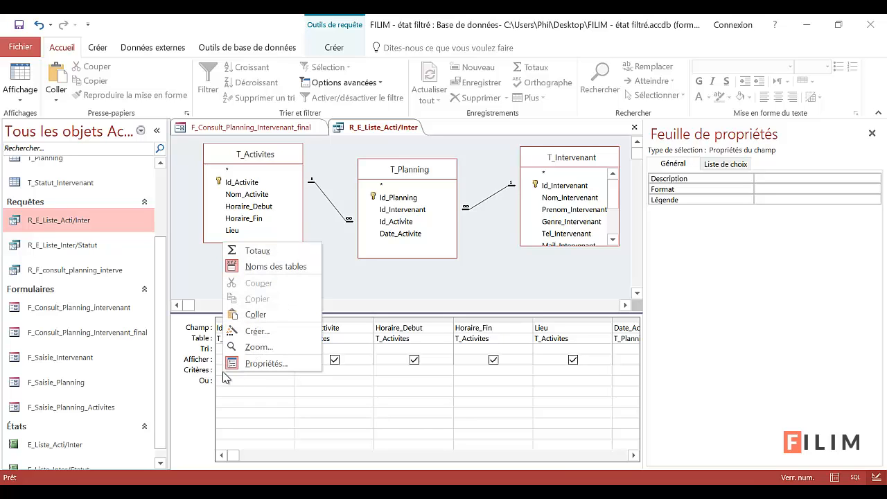
left_click(259, 335)
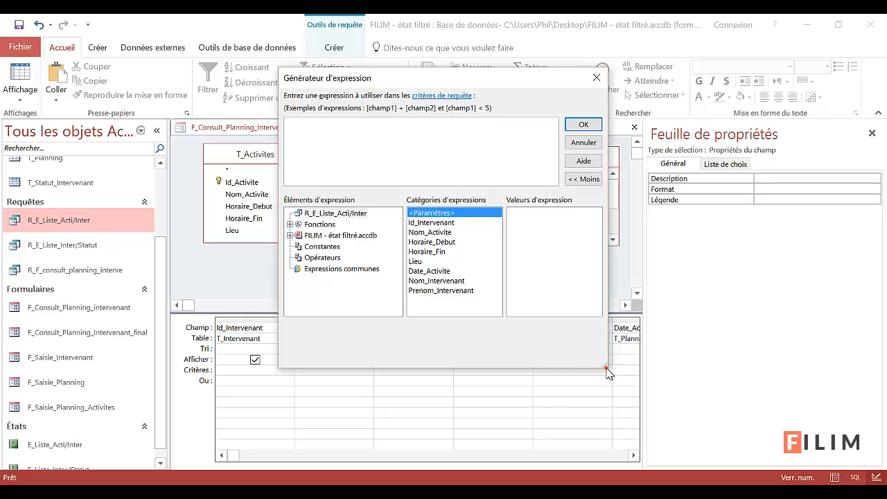
left_click_drag(605, 364, 832, 415)
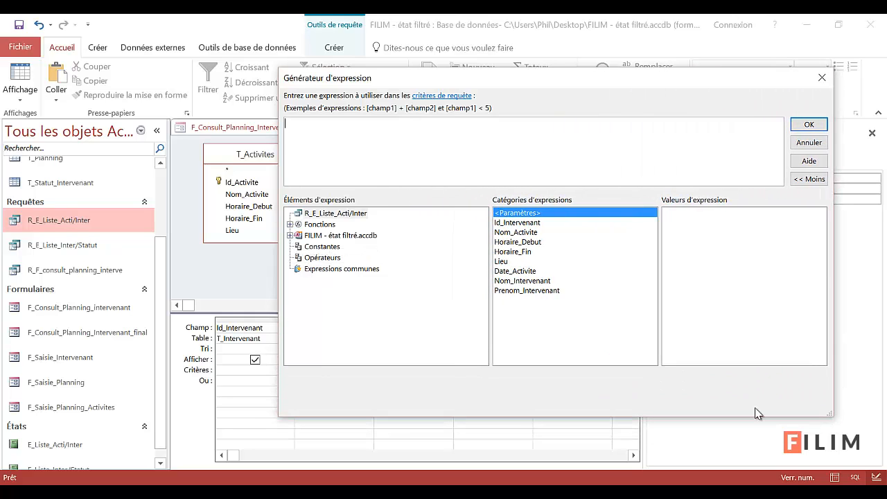
Insert the Id_Intervenant control of the form F_Consult_Planning_Intervenant_final into the criterion expression
left_click(290, 236)
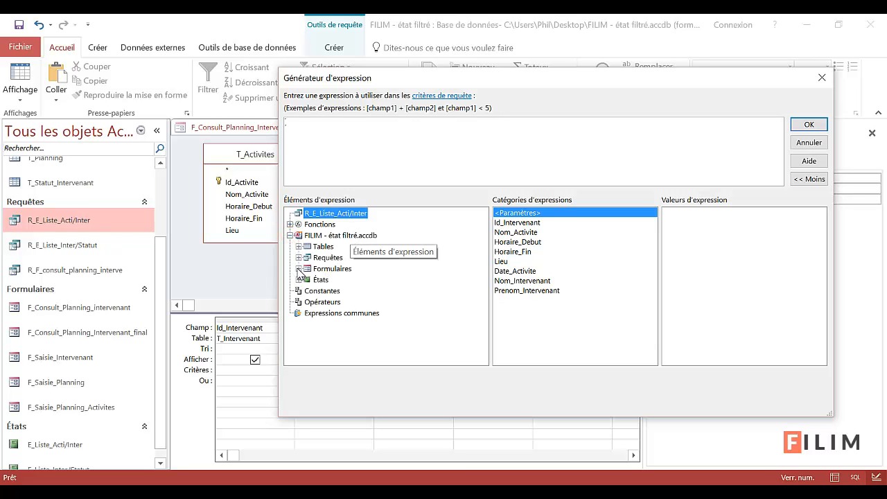
left_click(298, 269)
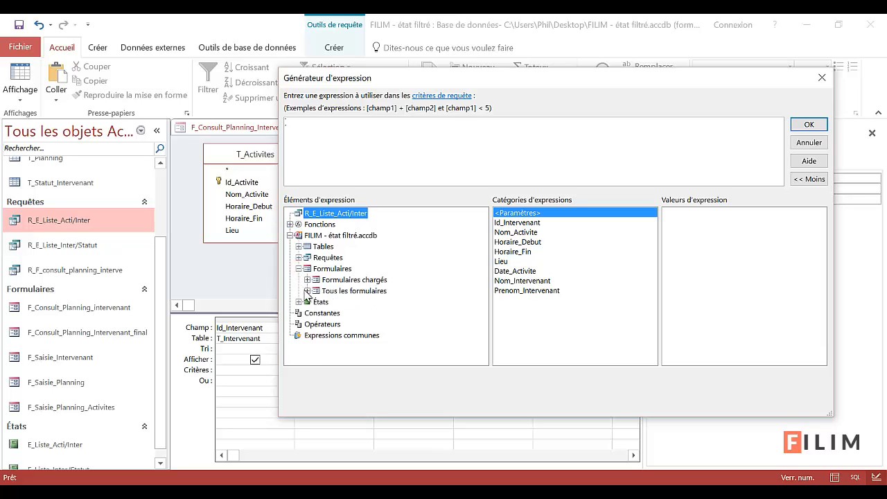
left_click(307, 291)
left_click(358, 315)
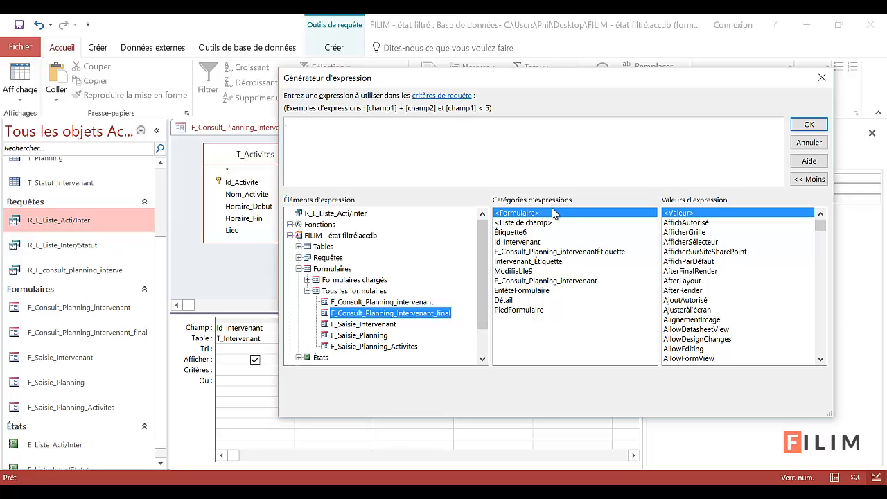
left_click(534, 242)
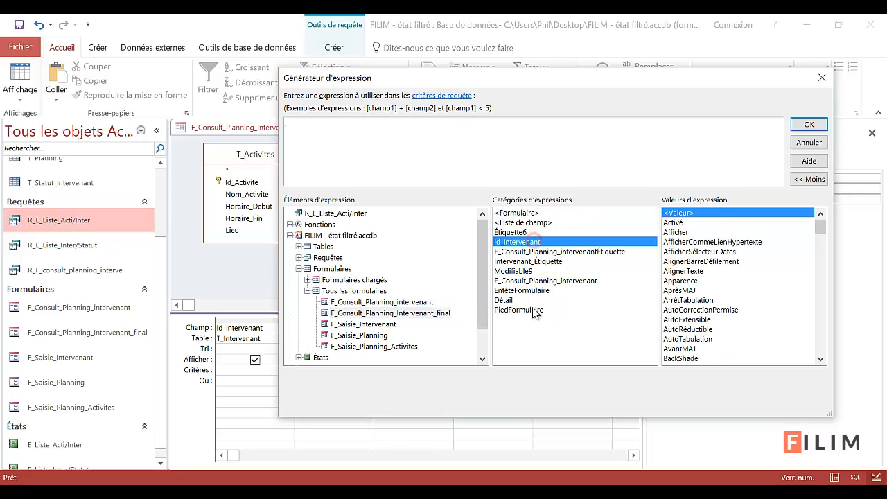
double_click(520, 243)
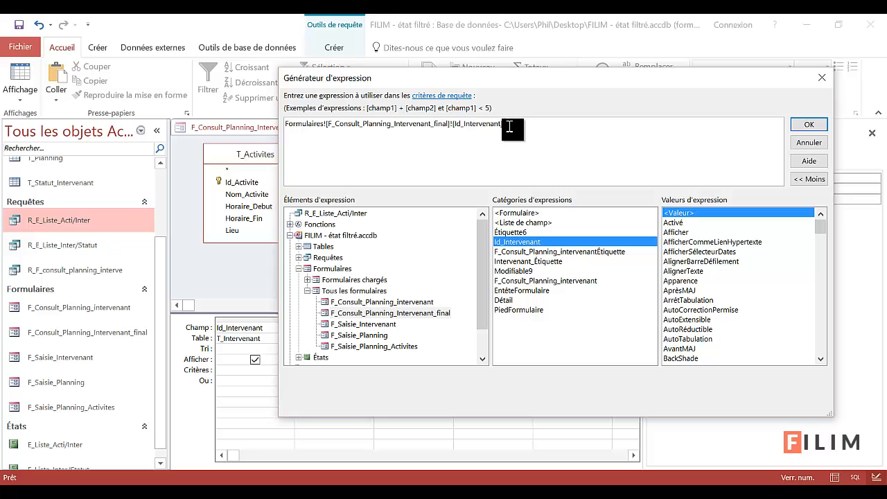
Review the parts of the expression, accept it as the Id_Intervenant criterion, and save and close the query
left_click_drag(511, 124, 451, 127)
left_click_drag(449, 126, 342, 127)
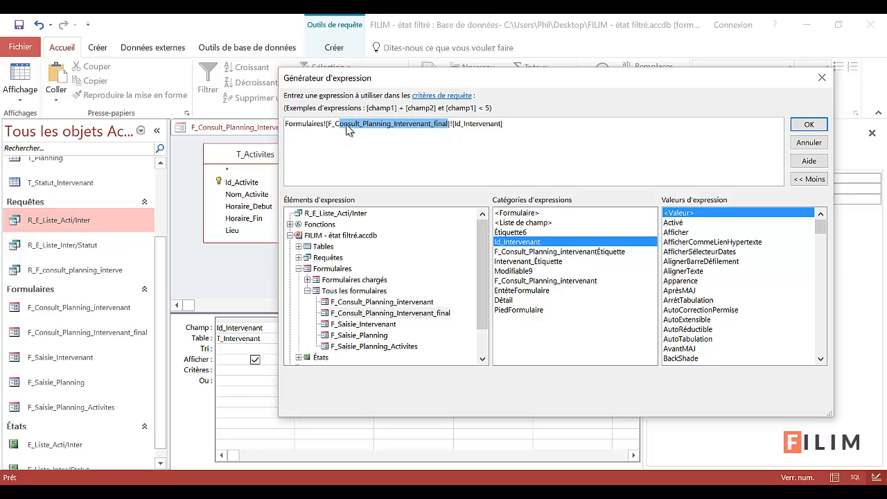
left_click(319, 129)
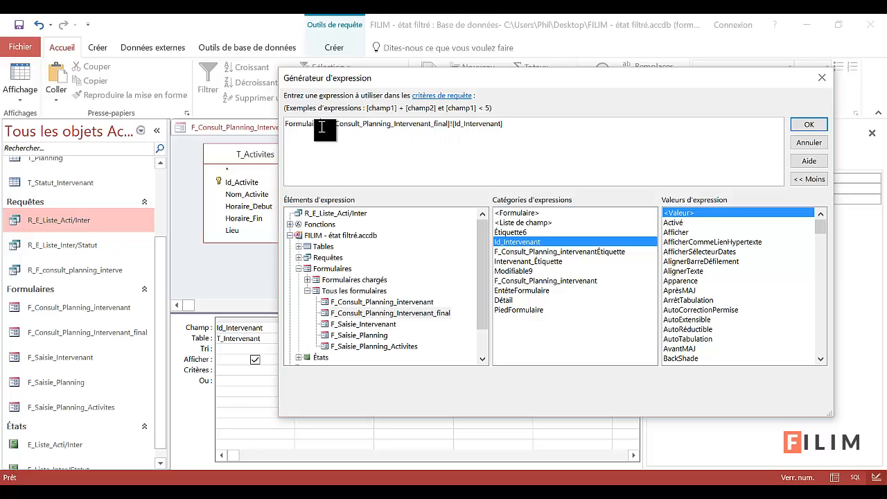
double_click(320, 131)
left_click(806, 125)
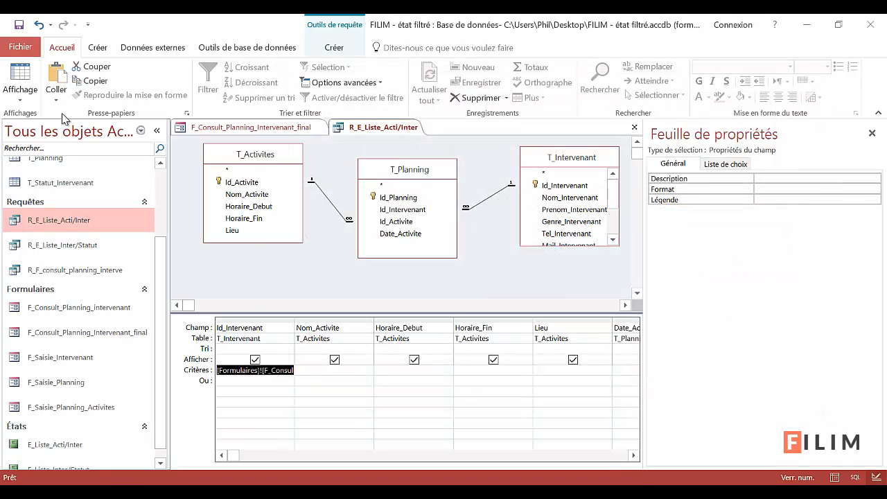
left_click(19, 25)
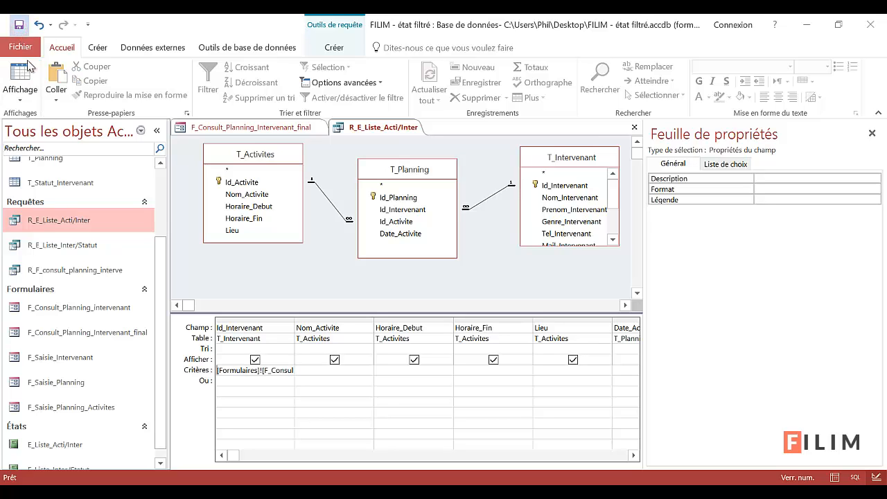
left_click(634, 128)
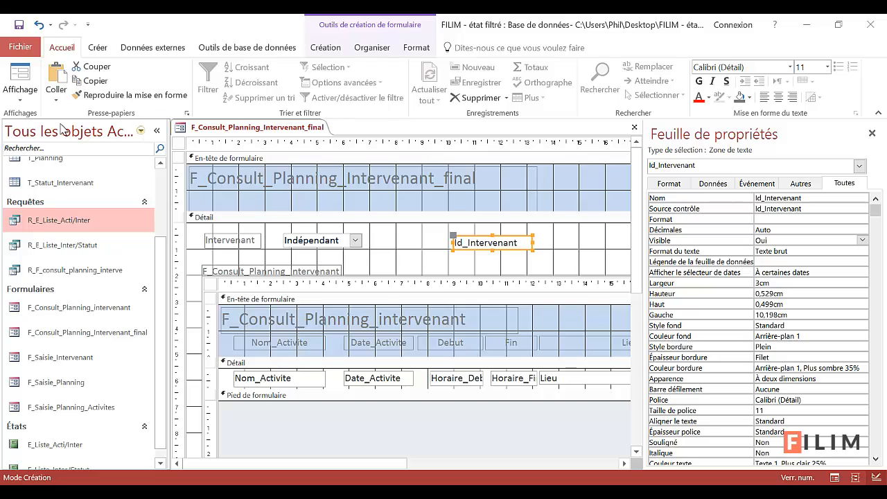
Display the planning form in form view and select the third intervenant in the list
left_click(17, 100)
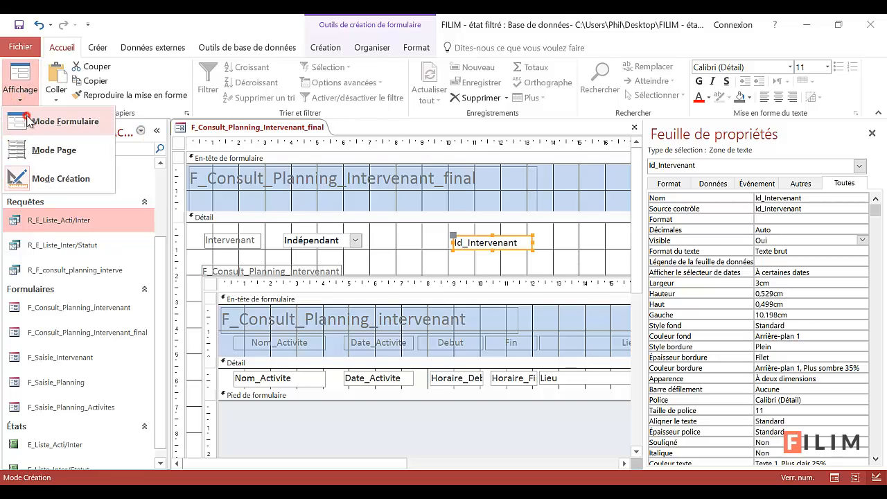
left_click(27, 122)
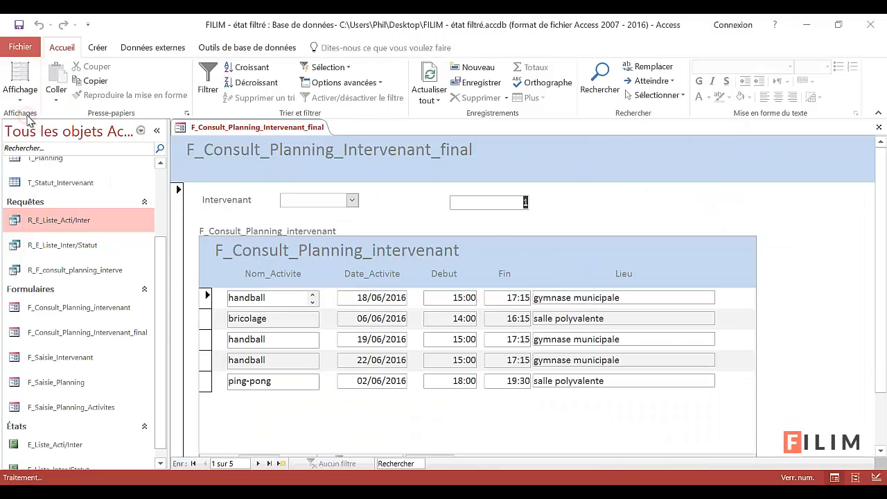
left_click(356, 203)
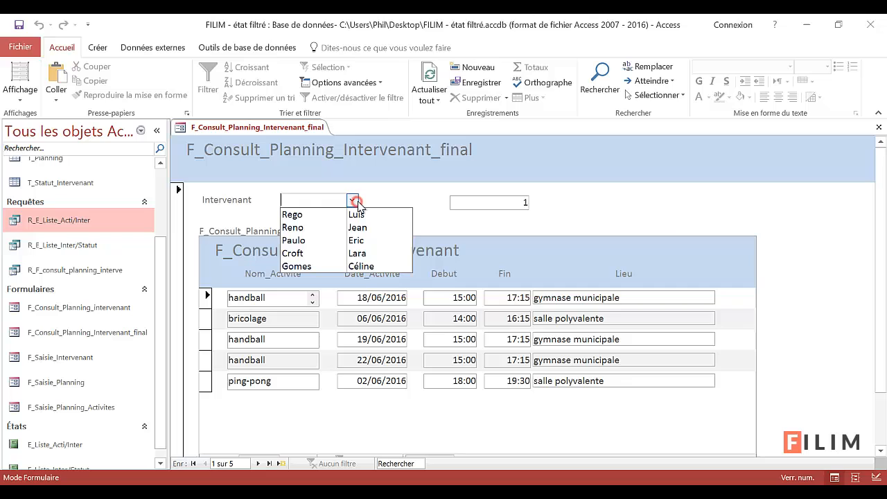
left_click(313, 239)
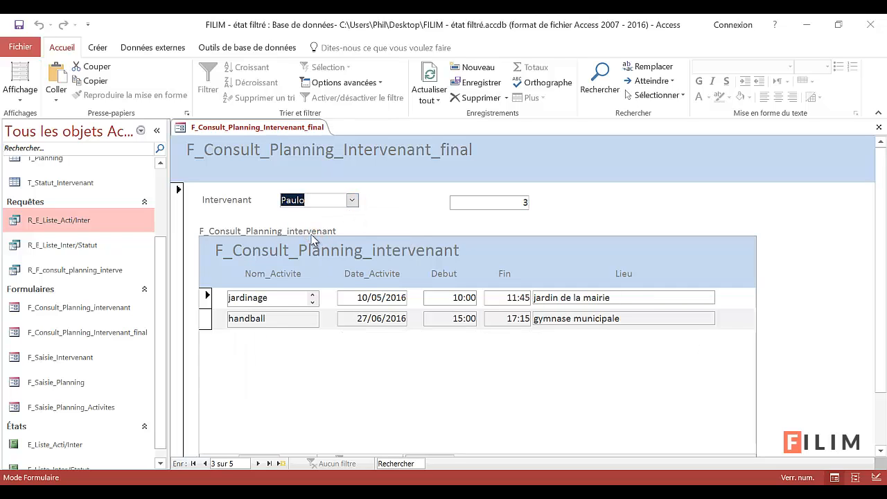
Run the query R_E_Liste_Acti/Inter to check that its records match the selected intervenant, and close it
double_click(94, 223)
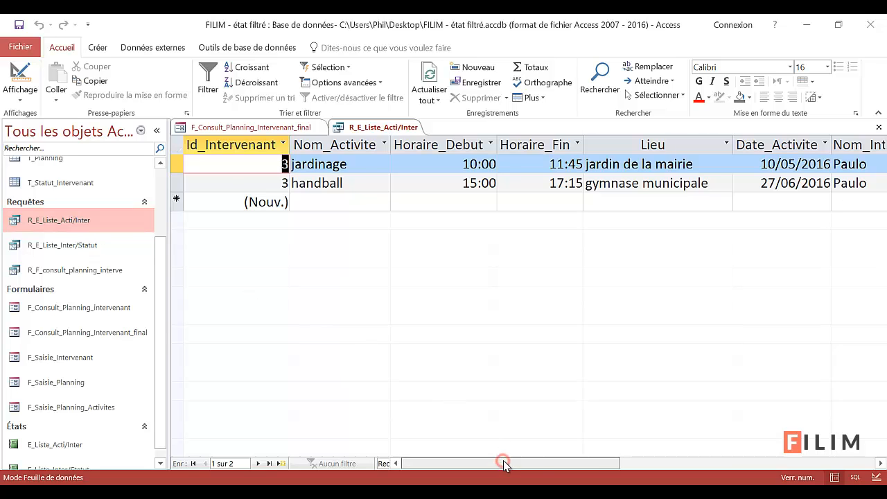
mouse_move(504, 462)
left_mouse_down()
mouse_move(596, 470)
mouse_move(510, 461)
left_mouse_up()
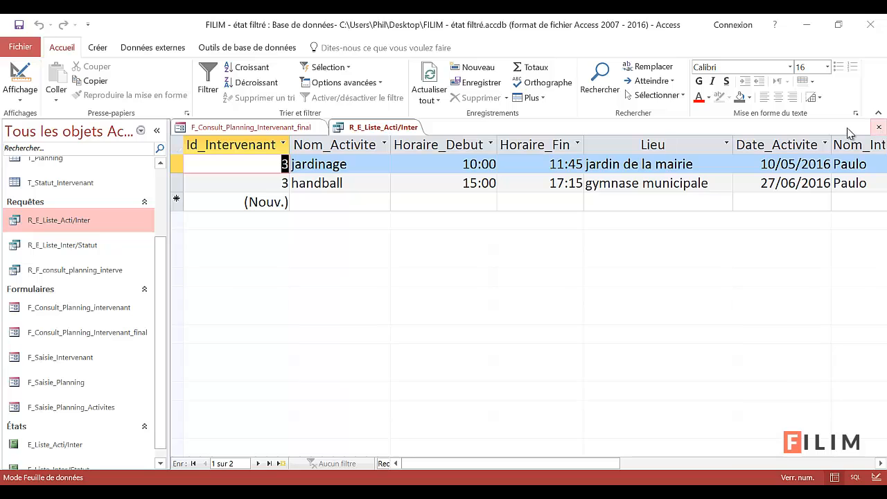
right_click(392, 128)
left_click(404, 150)
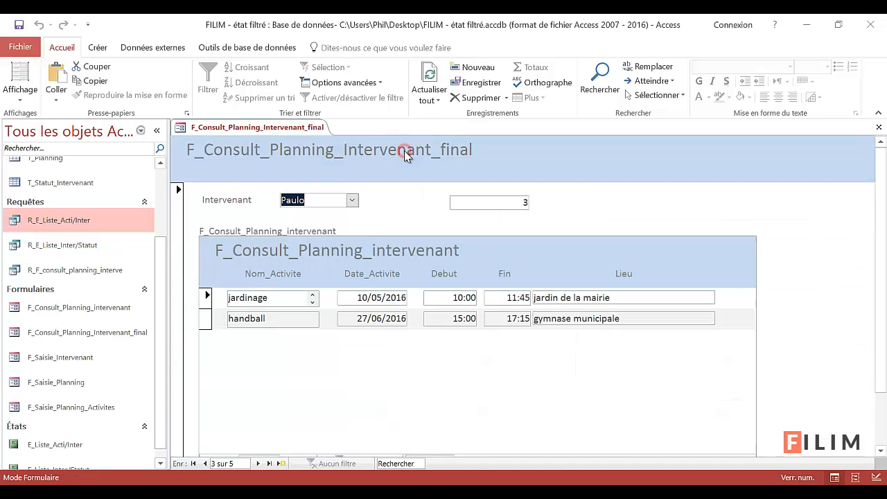
Open the report E_Liste_Acti/Inter to check which intervenant's activities it lists, and close it
scroll(162, 390, "down", 1)
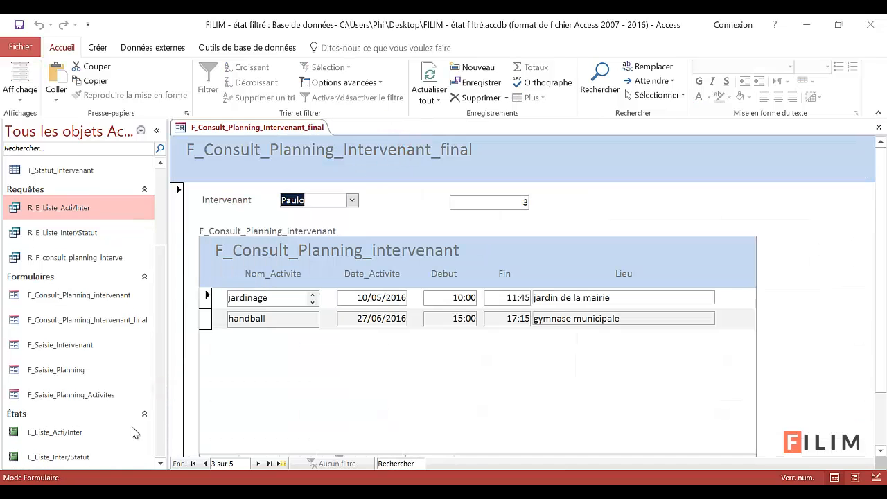
left_click(75, 439)
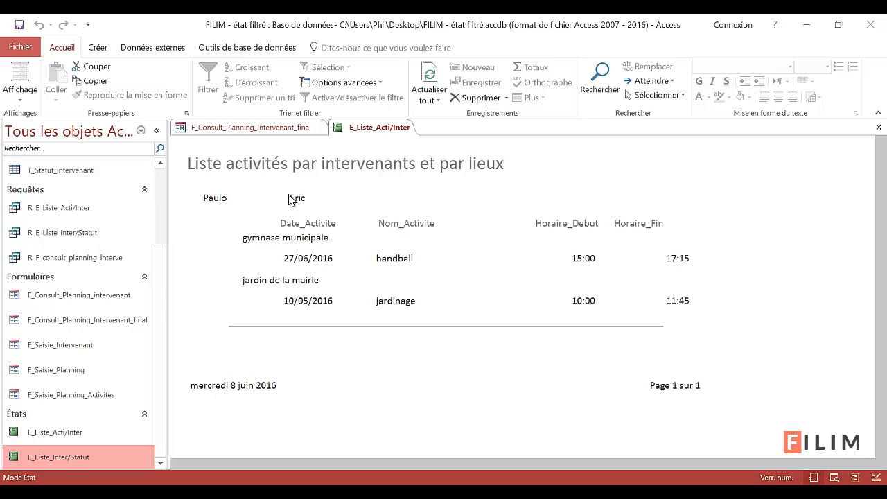
left_click(879, 129)
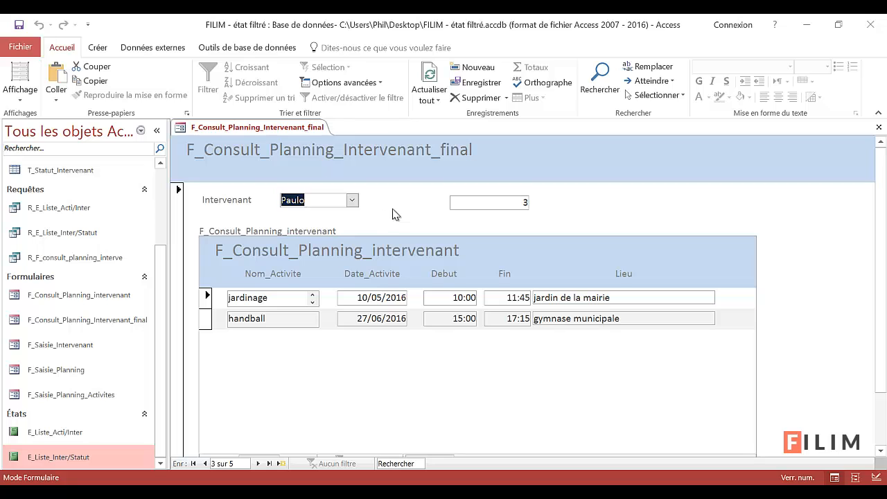
In the planning form's design view, set the Id_Intervenant text box's Visible property to Non and move it to about 13.6 cm from the left
left_click(20, 95)
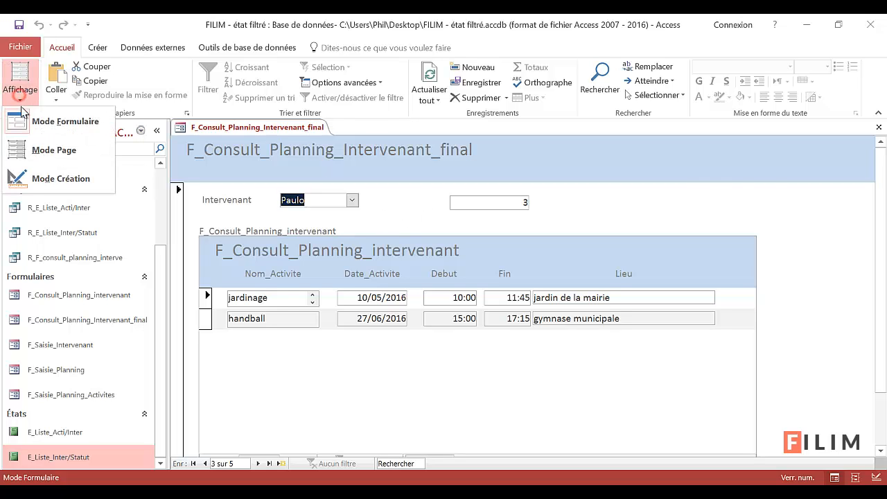
left_click(32, 178)
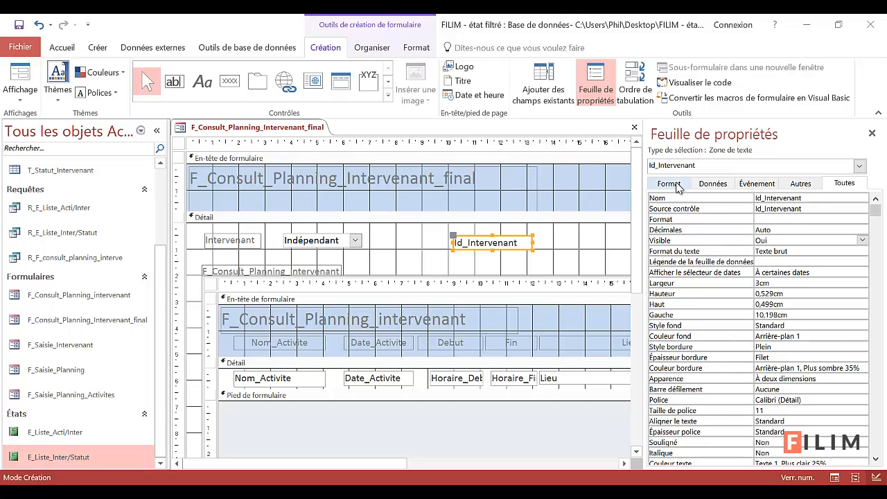
left_click(667, 182)
double_click(769, 219)
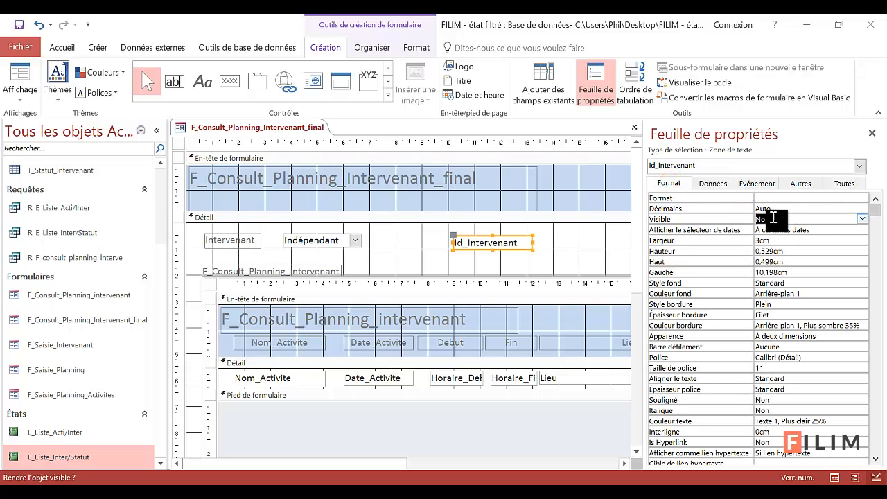
left_click(519, 239)
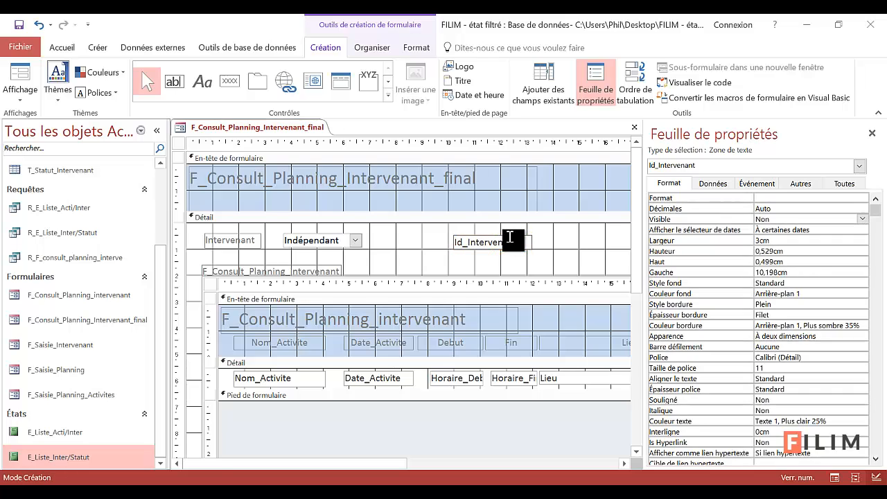
left_click_drag(509, 237, 596, 239)
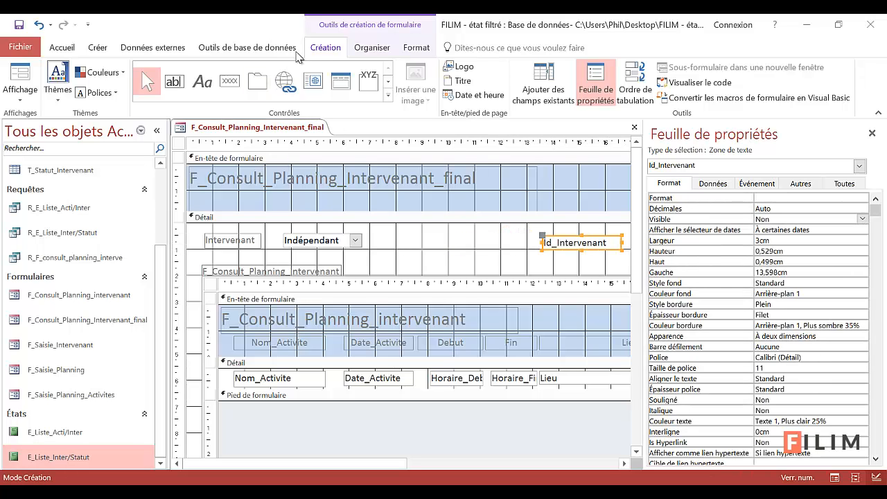
Add a command button beside the Intervenant list that prints the report E_Liste_Acti/Inter and shows the Imprimante image
left_click(229, 83)
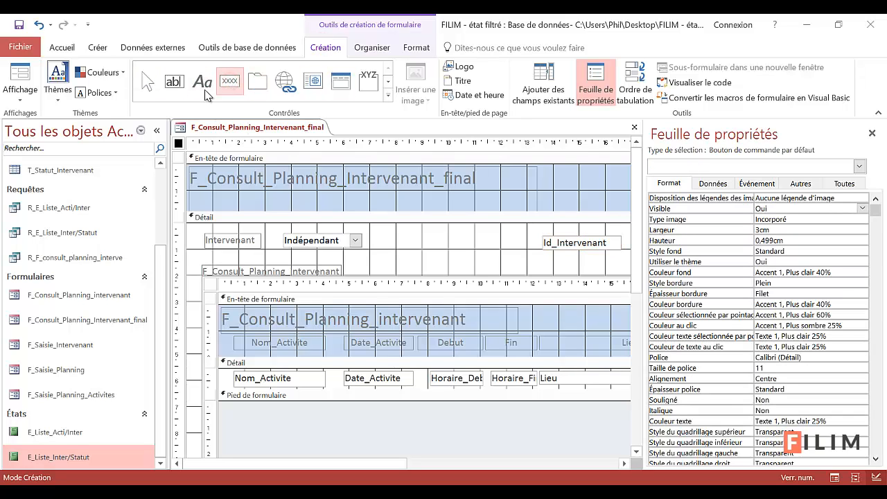
left_click(397, 236)
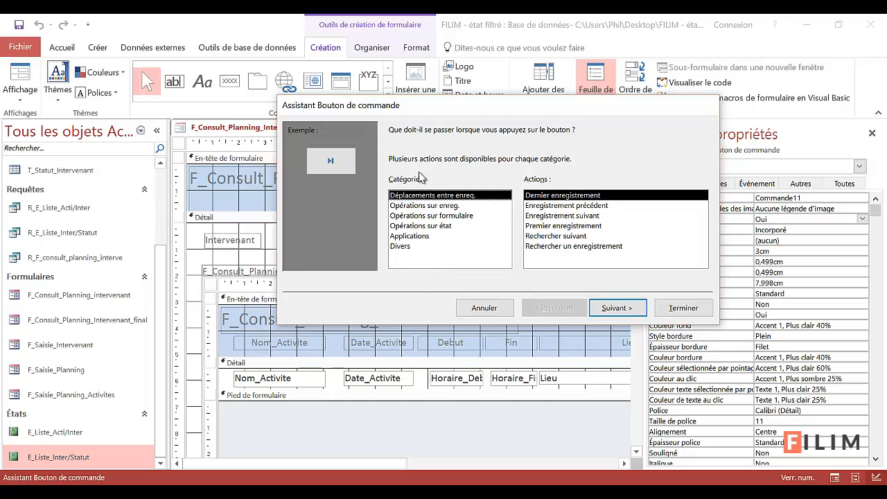
left_click(424, 225)
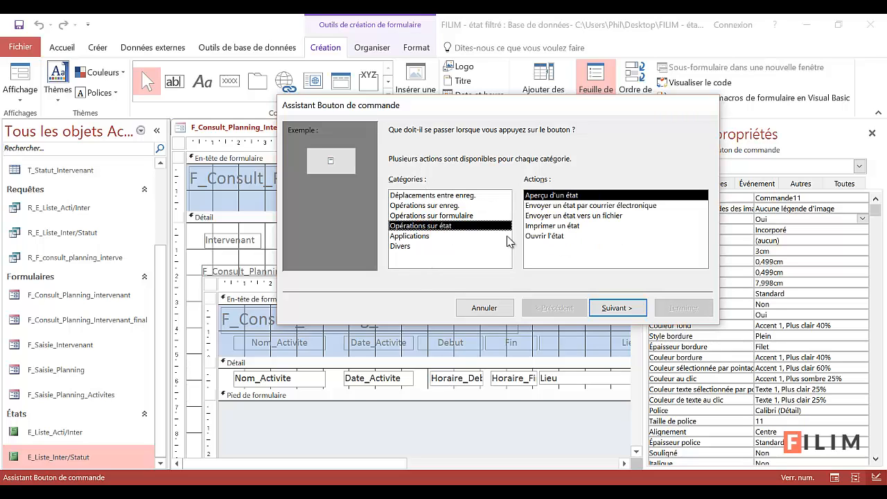
left_click(556, 226)
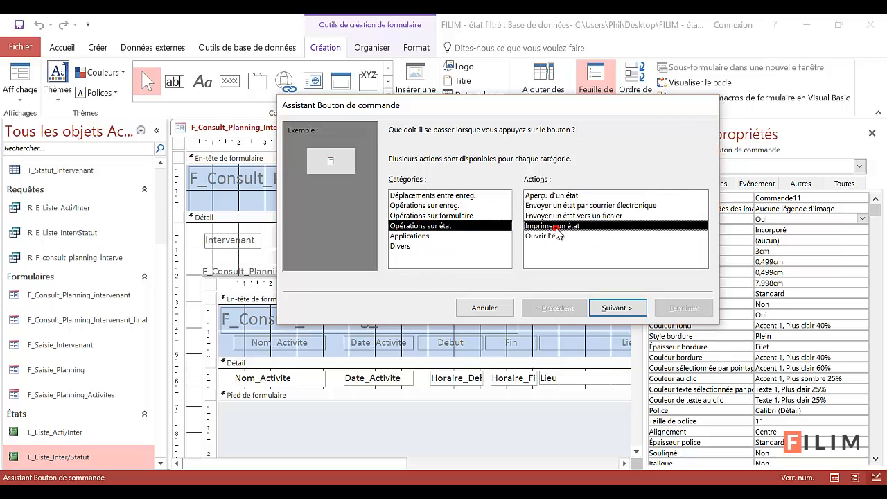
left_click(624, 310)
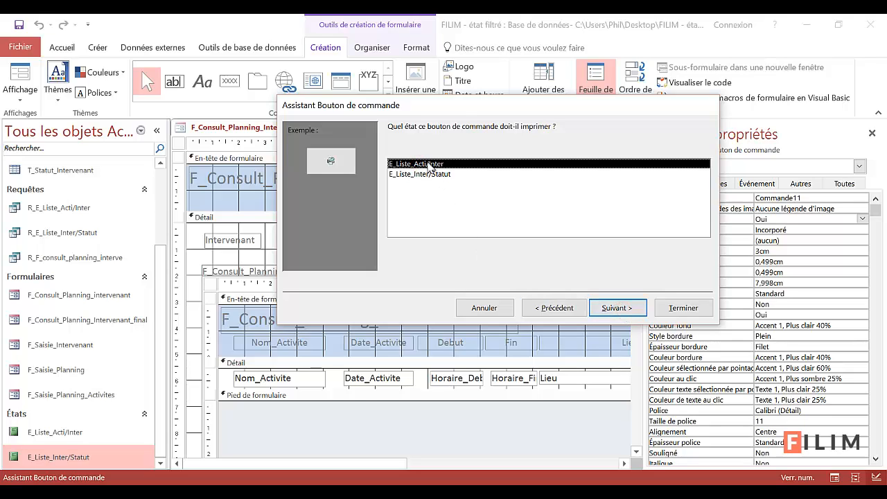
left_click(602, 308)
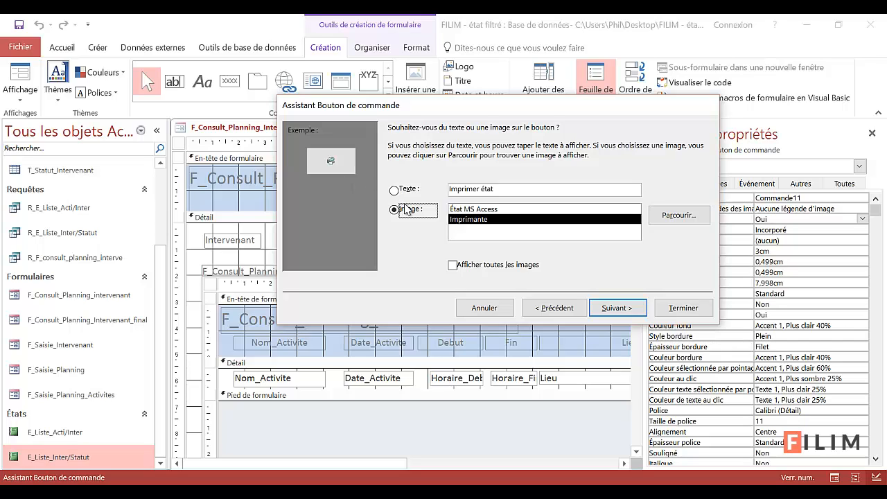
left_click(624, 309)
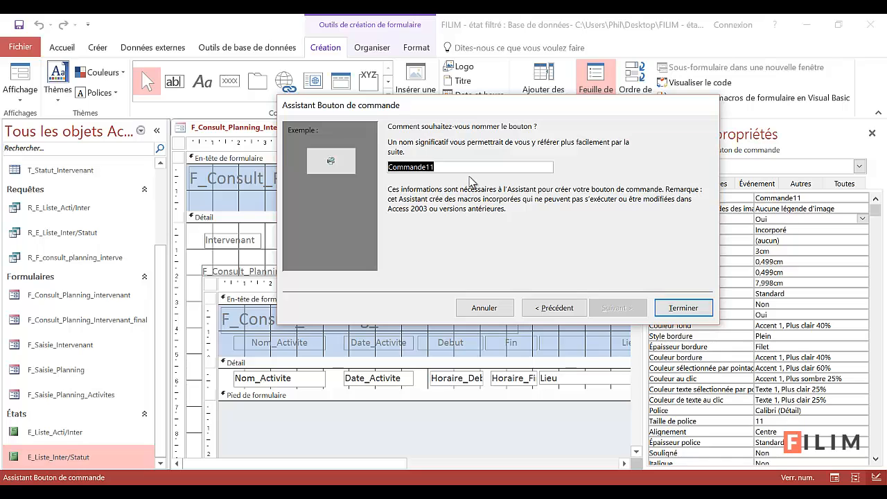
Name the button Bt_print_E_Liste_Acti/Inter, finish the wizard, then save and close the form
type("B")
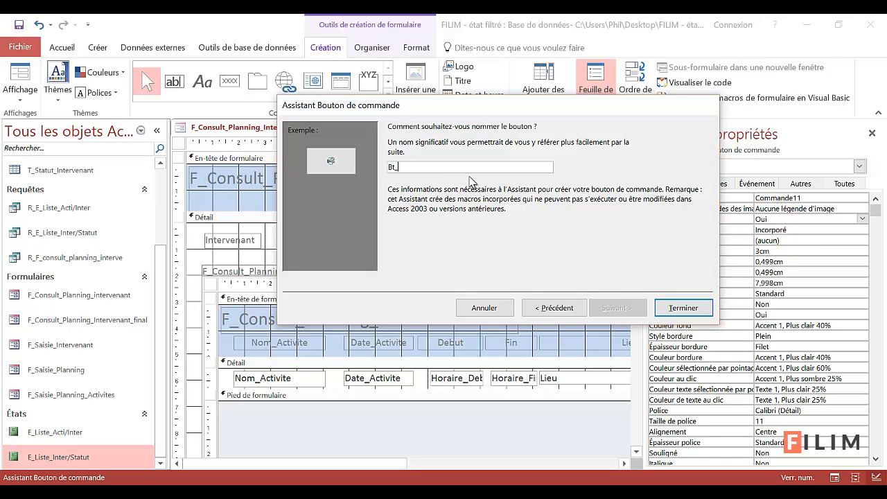
type("t_print_E_Liste_Acti/Inter")
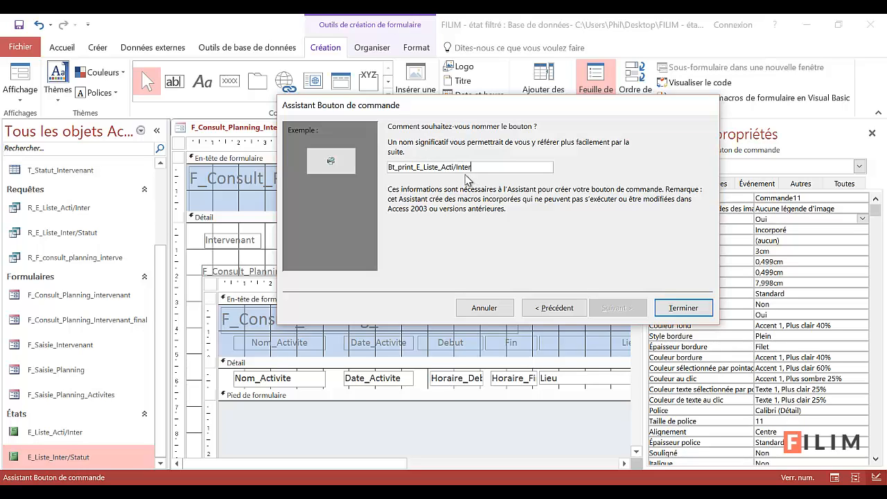
left_click(682, 309)
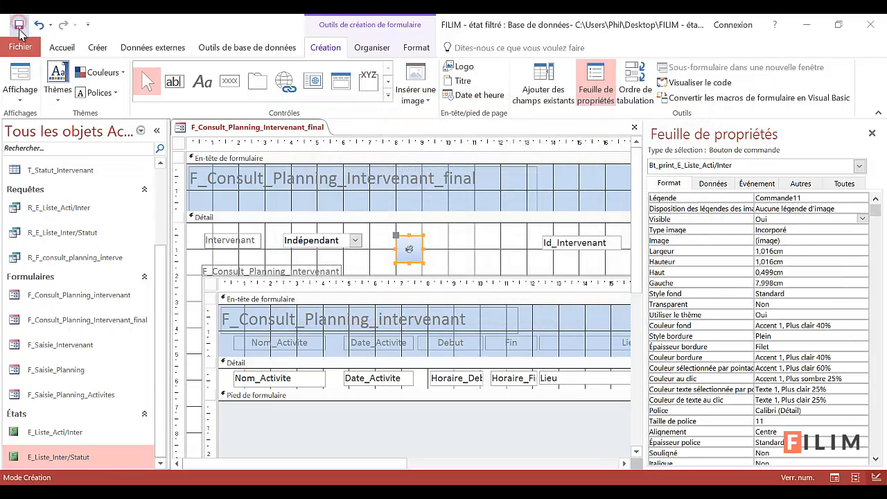
left_click(634, 127)
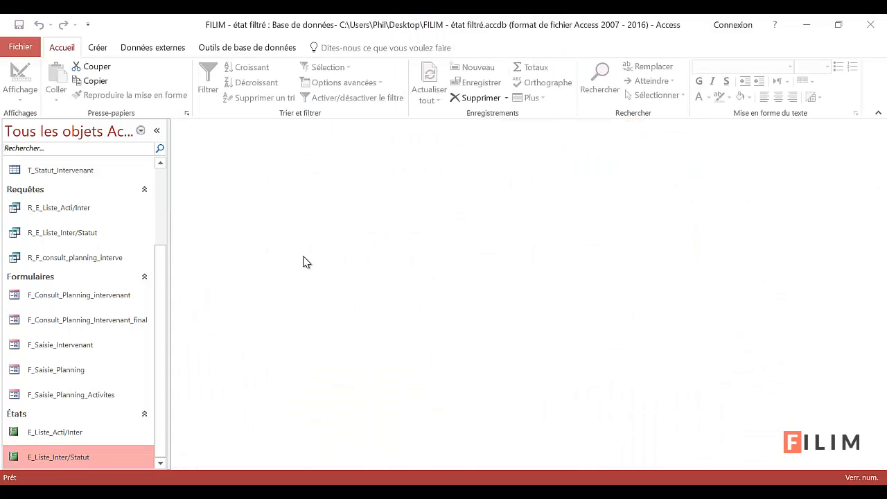
Reopen the form F_Consult_Planning_Intervenant_final and select the second intervenant in the list
double_click(103, 322)
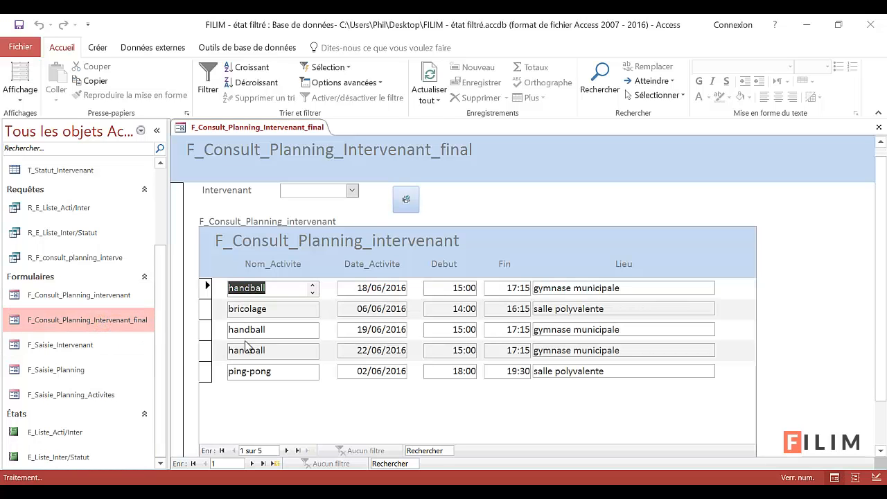
left_click(352, 190)
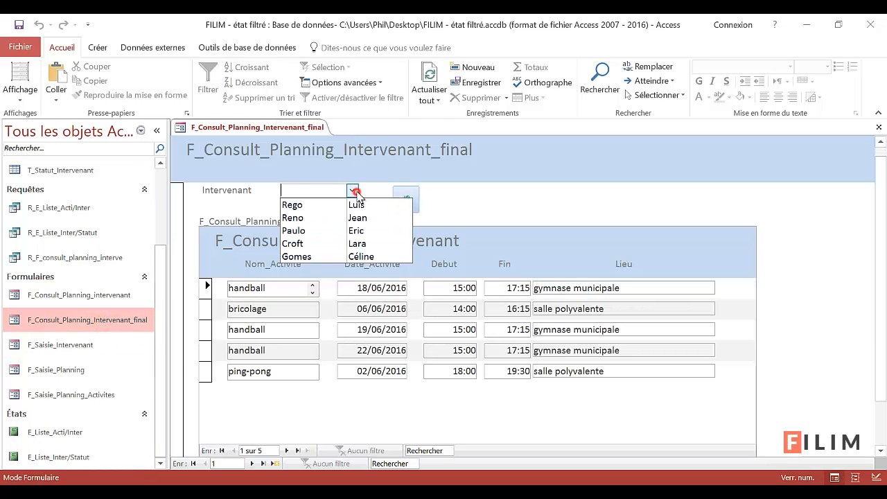
left_click(334, 223)
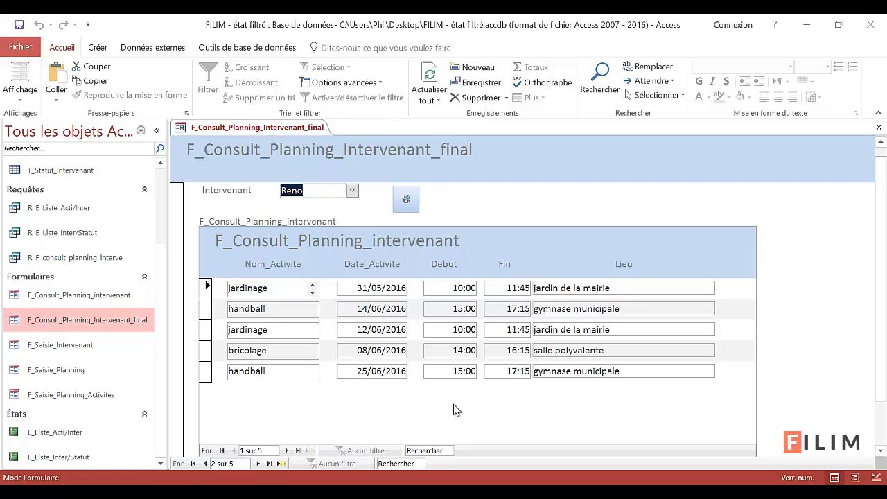
Test the form's print button and cancel the print dialog to leave the report preview on screen
left_click(406, 206)
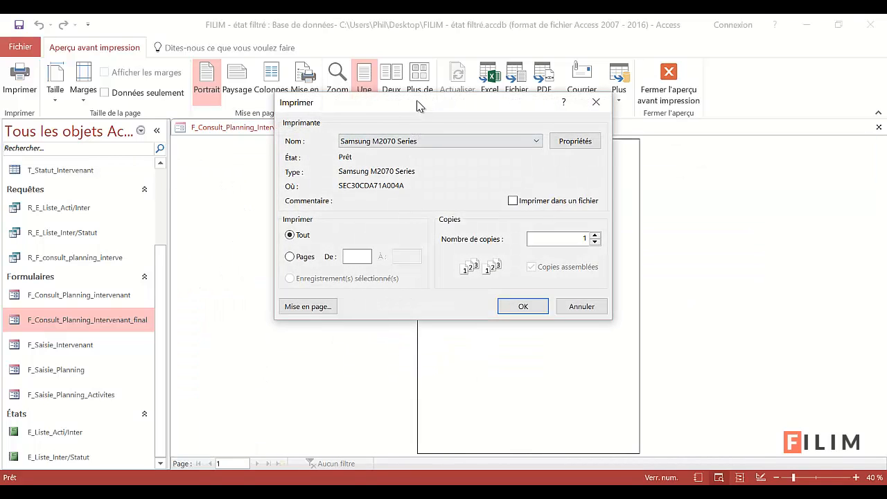
left_click_drag(417, 105, 353, 182)
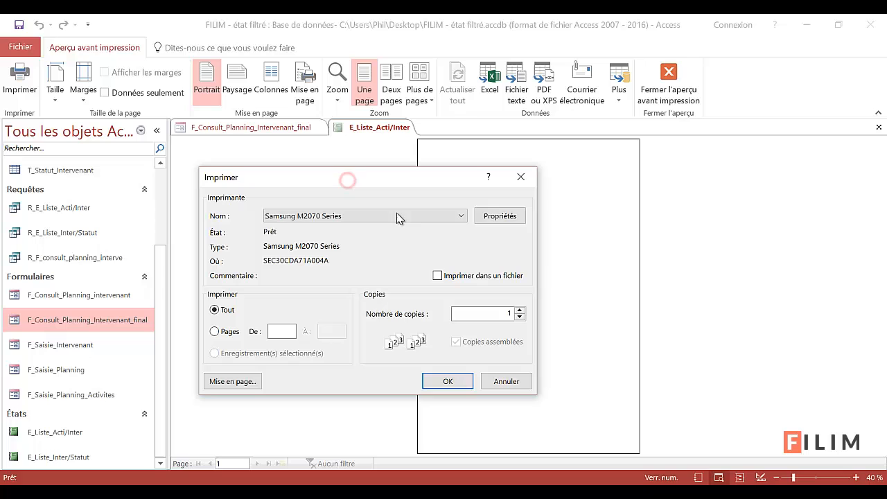
left_click(505, 382)
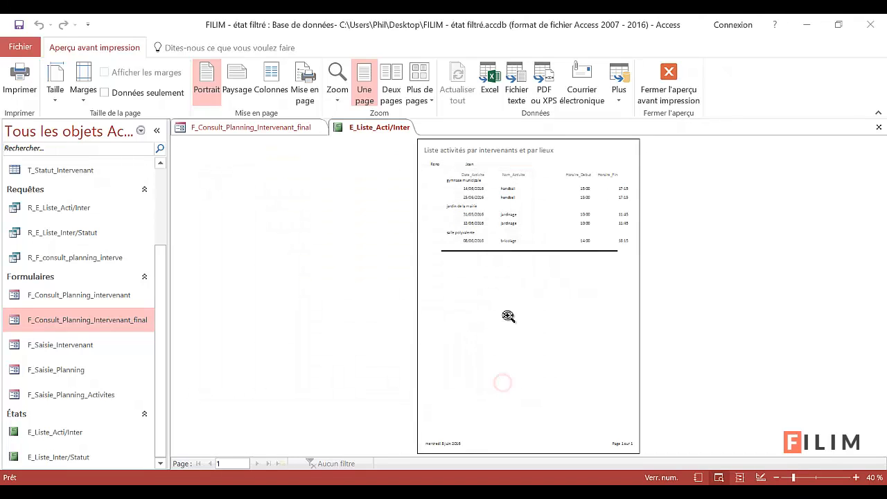
Examine the previewed report's activities for the selected intervenant at 100 % zoom, and close the preview and the form
left_click(528, 201)
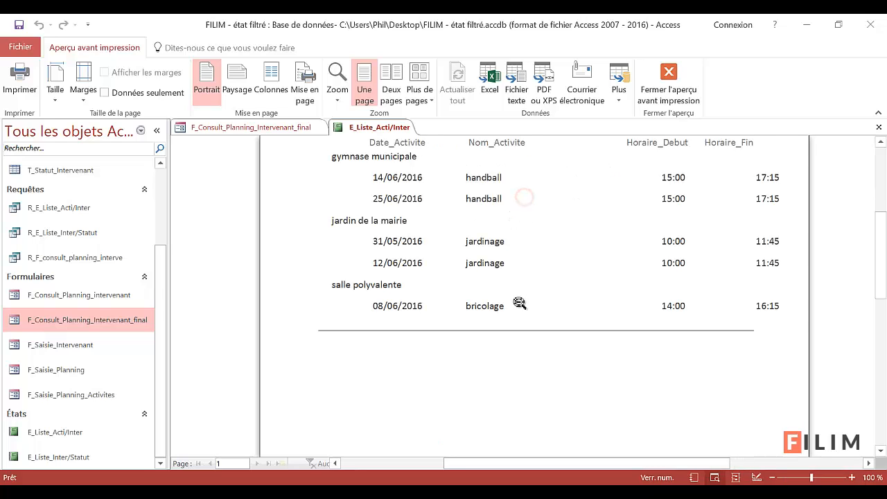
scroll(522, 305, "up", 1)
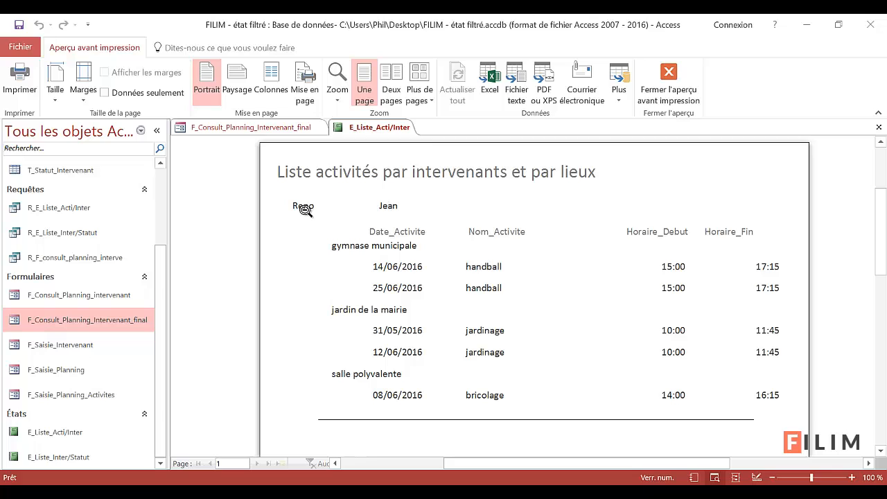
scroll(298, 215, "down", 1)
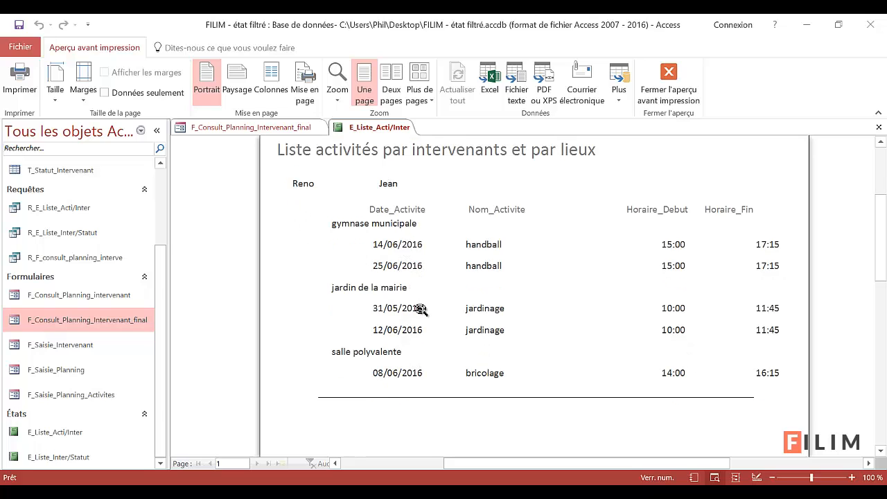
scroll(420, 309, "down", 7)
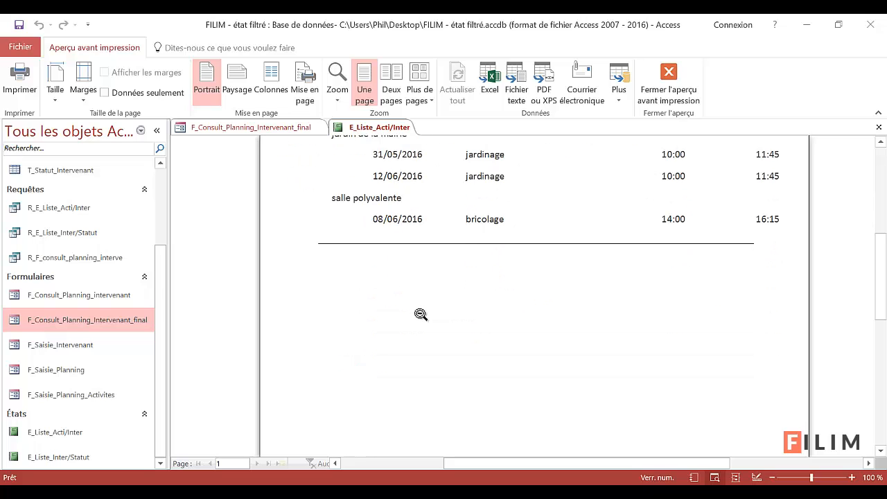
scroll(420, 309, "up", 8)
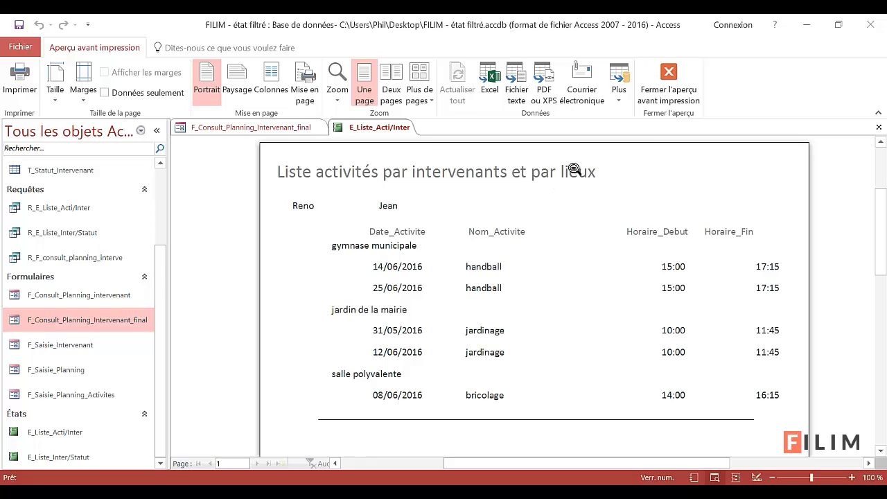
left_click(673, 86)
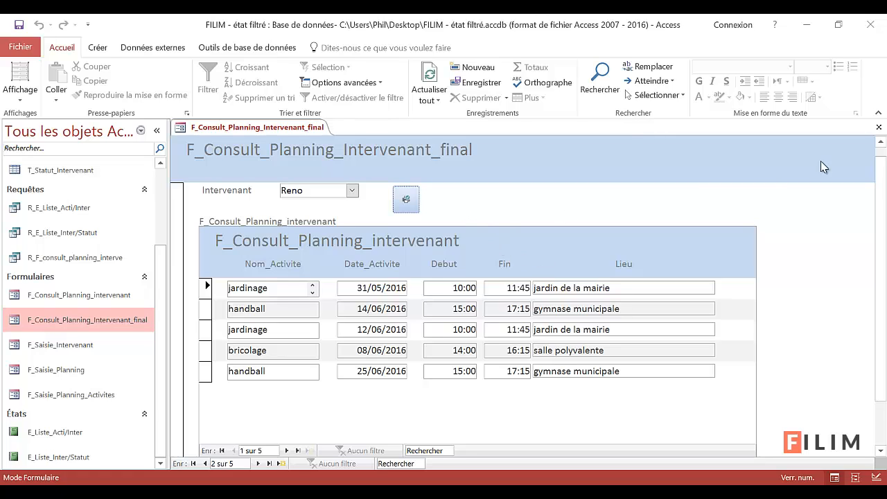
left_click(878, 130)
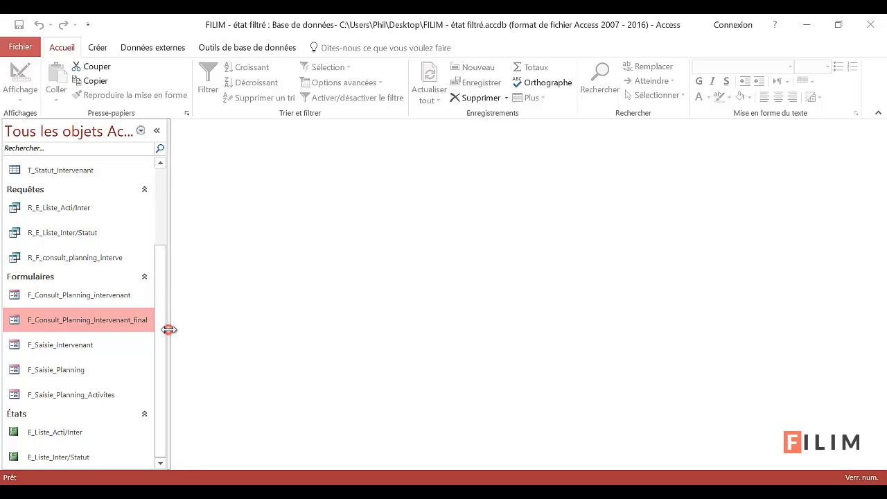
Widen the navigation pane and open a new blank record in the form F_Saisie_Intervenant
left_click_drag(169, 330, 137, 362)
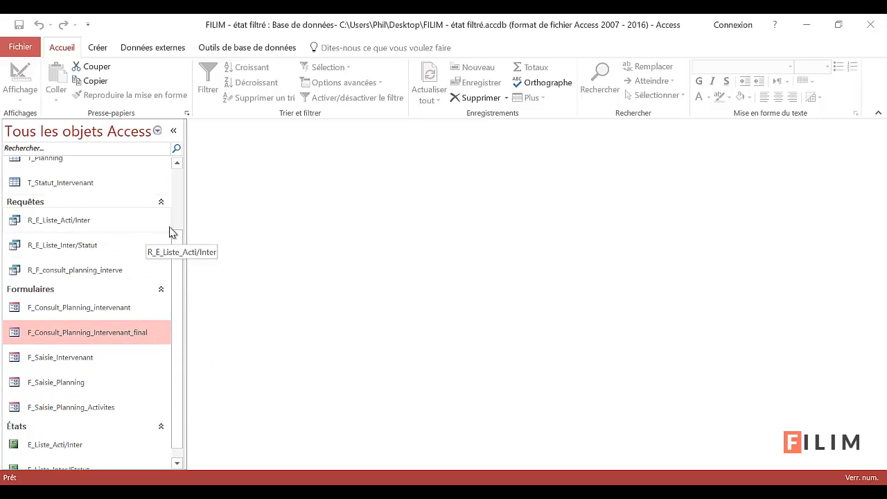
left_click_drag(174, 304, 168, 331)
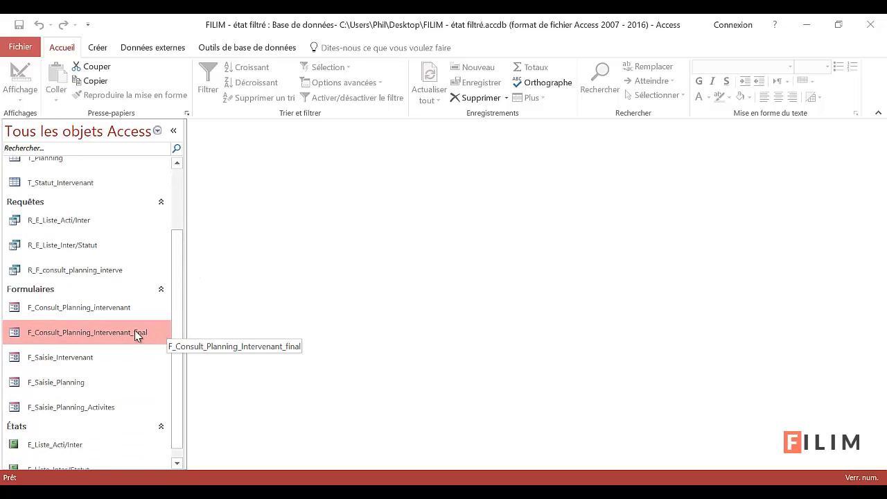
double_click(92, 365)
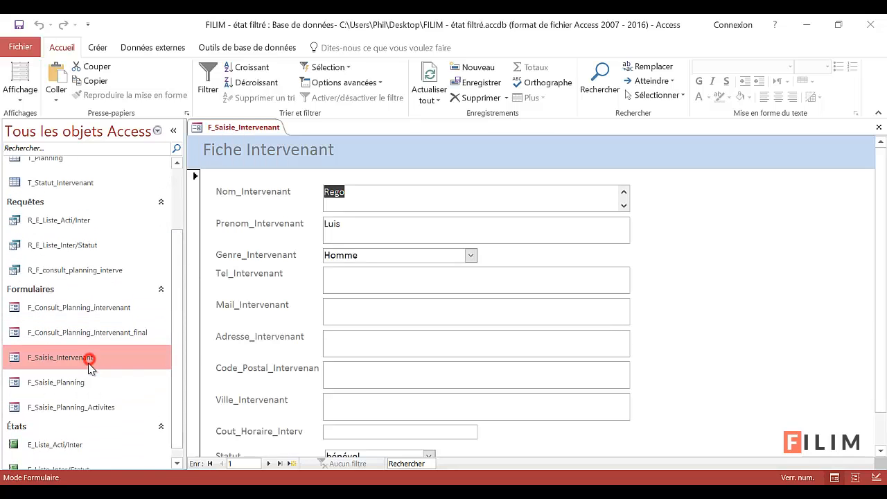
left_click(291, 465)
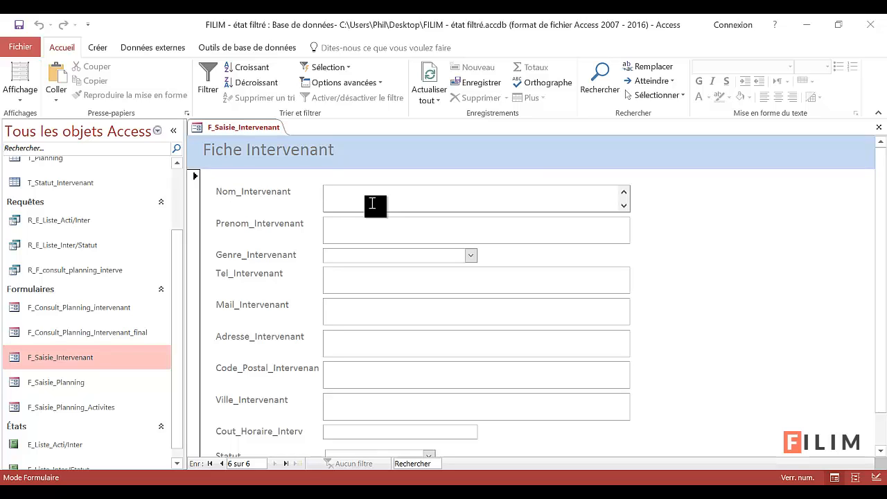
Enter the new intervenant's surname and first name, set the genre to Femme and the statut to travailleur indépendant, and commit the record
type("Leonard")
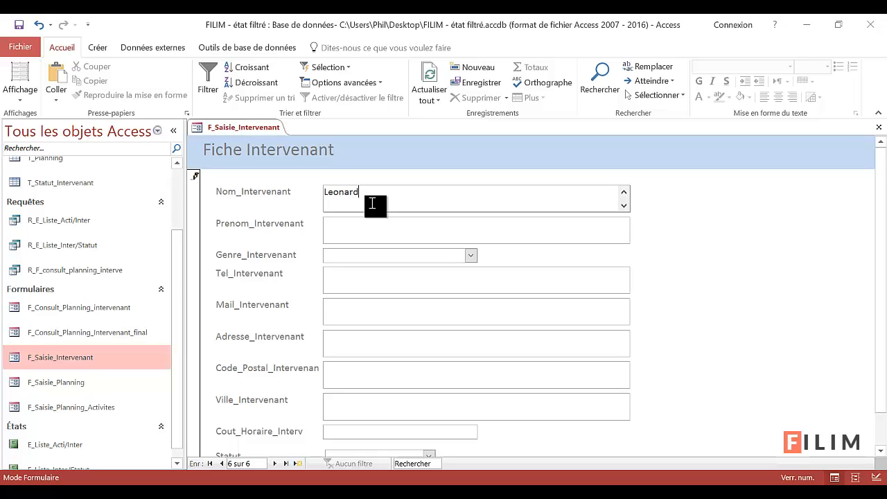
left_click(364, 225)
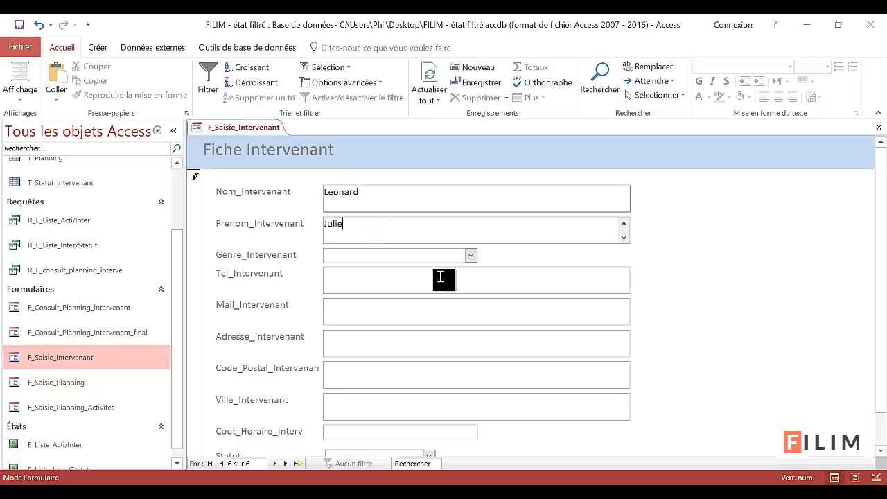
left_click(470, 255)
left_click(414, 283)
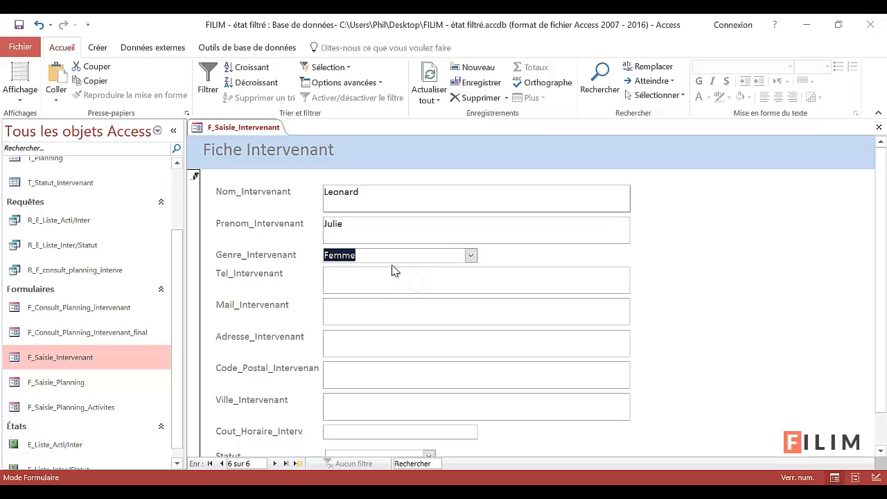
scroll(337, 367, "down", 1)
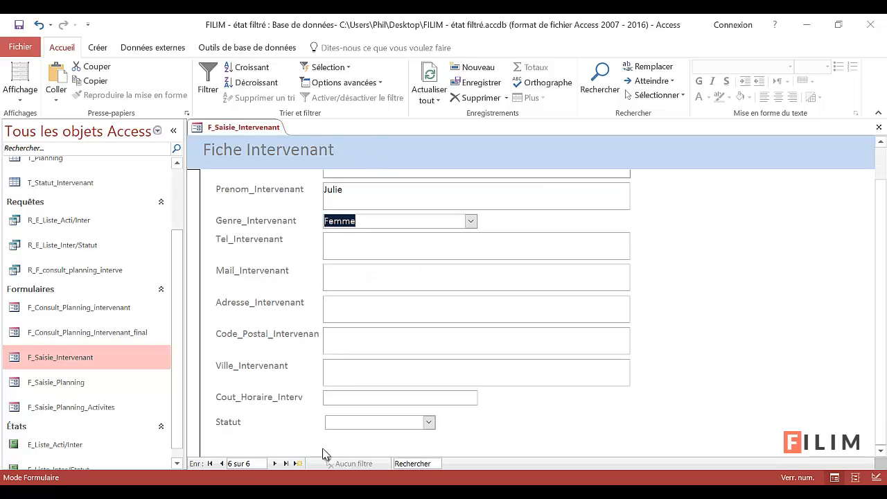
left_click(429, 422)
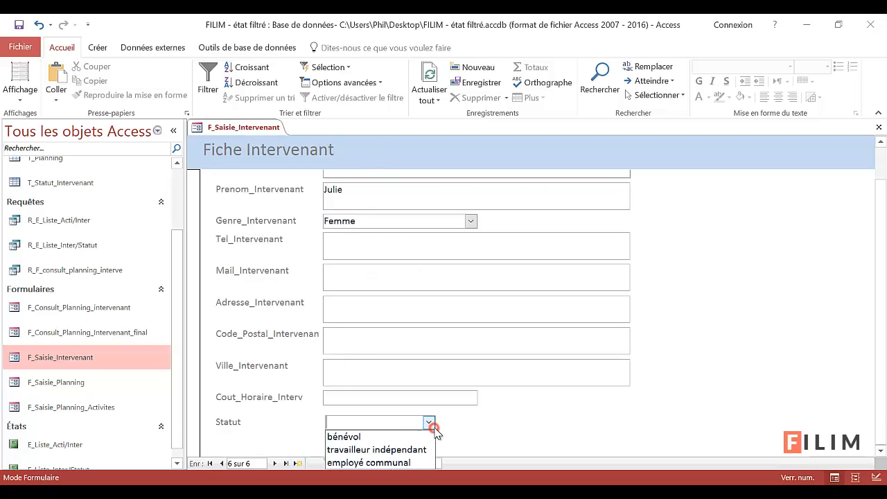
left_click(391, 449)
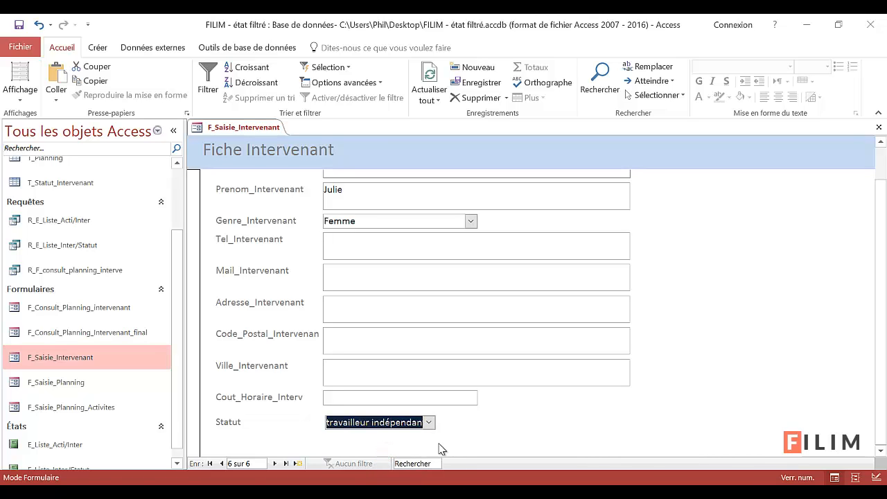
key("Tab")
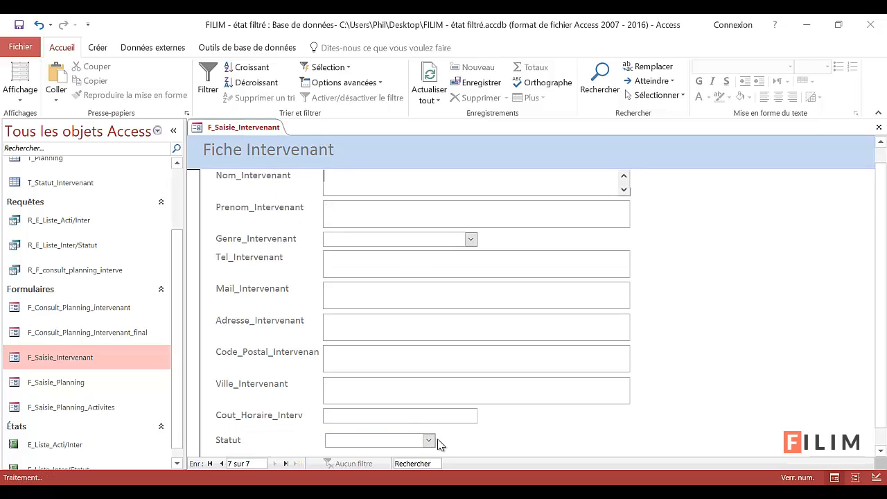
Close the intervenant entry form and open the form F_Saisie_Planning_Activites
left_click(877, 128)
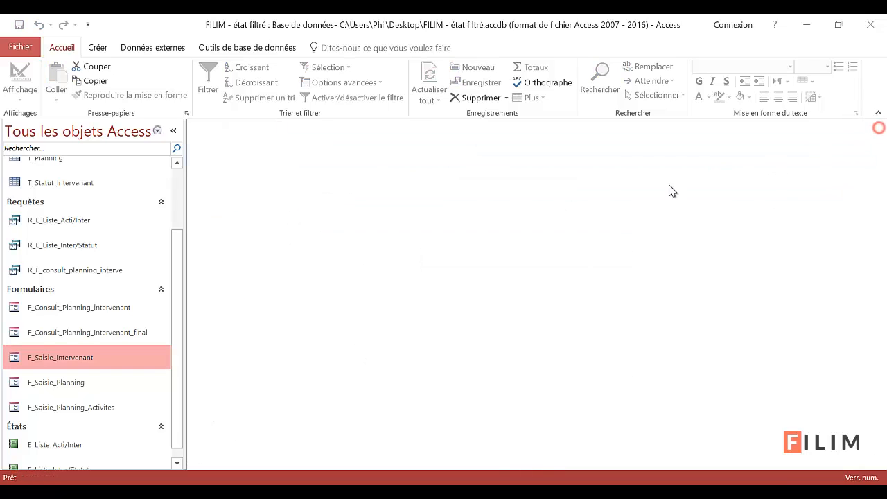
left_click(56, 414)
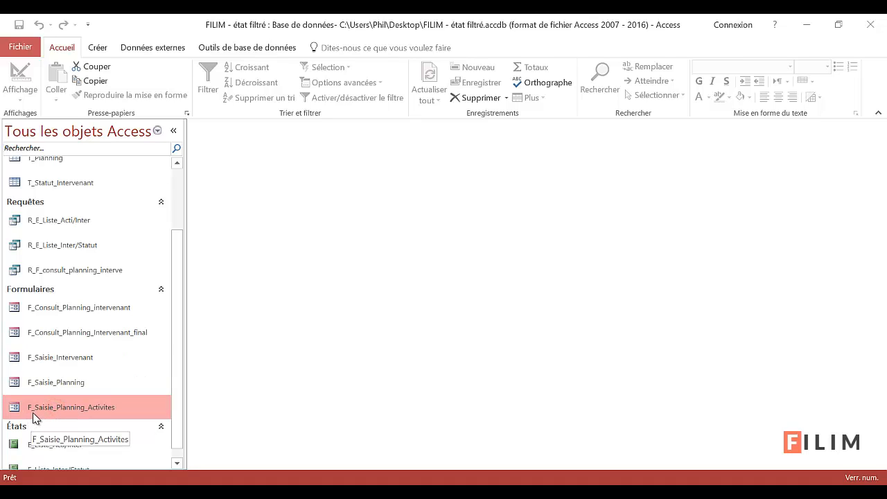
double_click(33, 412)
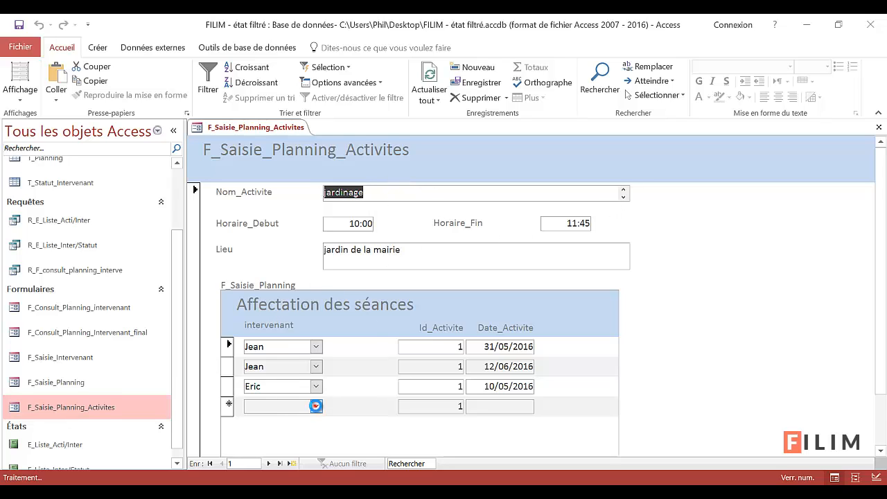
Assign the new intervenant to two sessions of the jardinage activity, dated 09/06/2016 and 10/06/2016
left_click(316, 406)
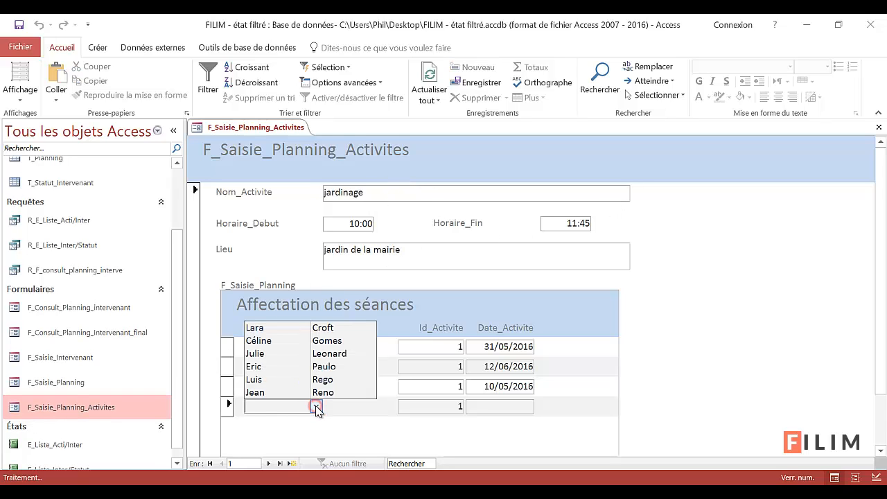
left_click(282, 360)
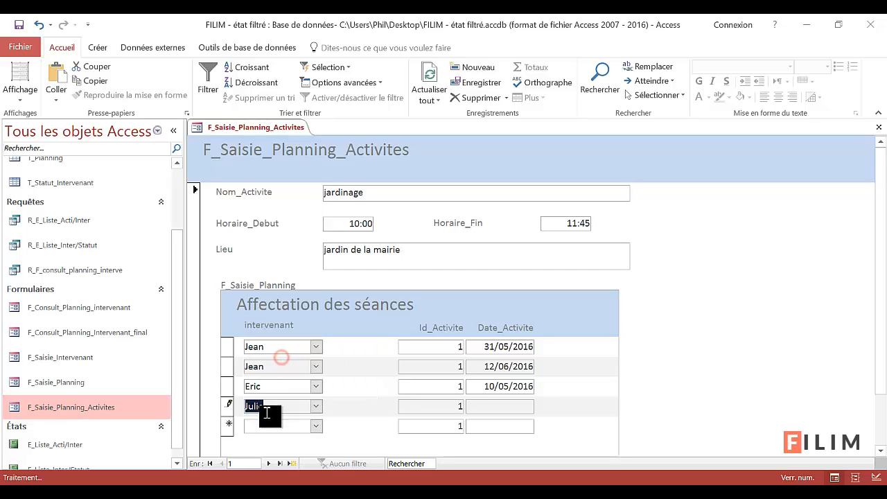
left_click(487, 408)
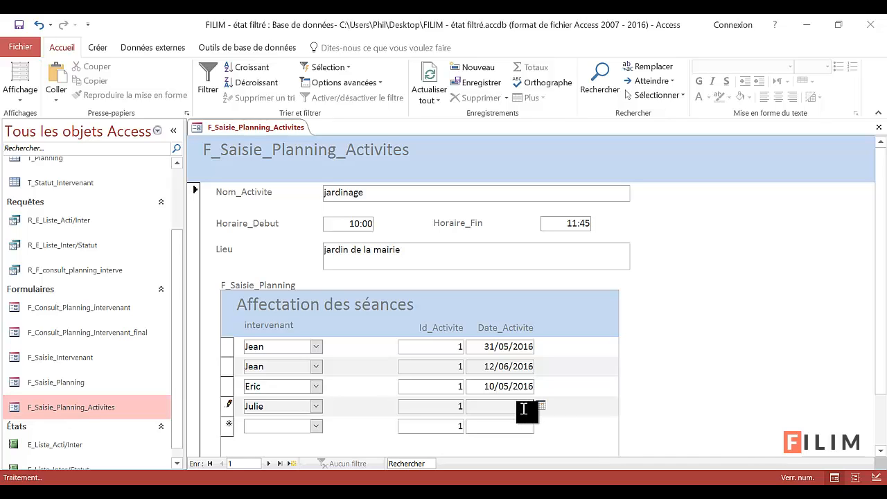
type("9/05/")
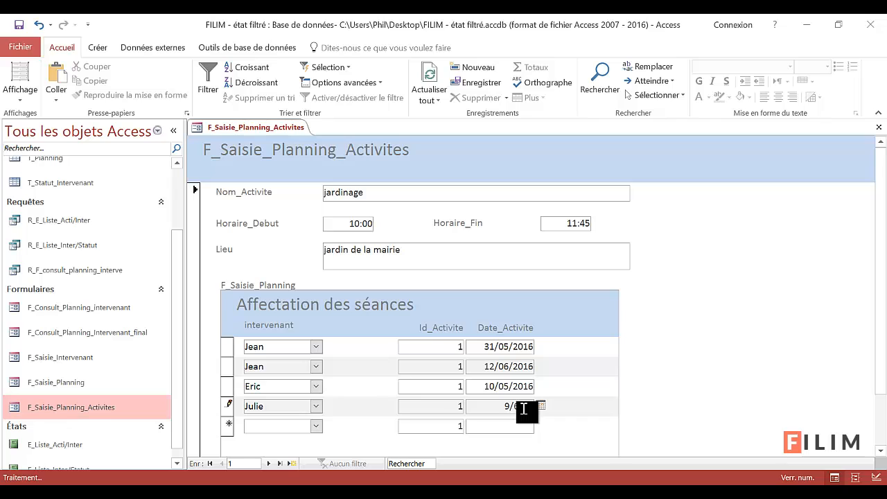
left_click(316, 425)
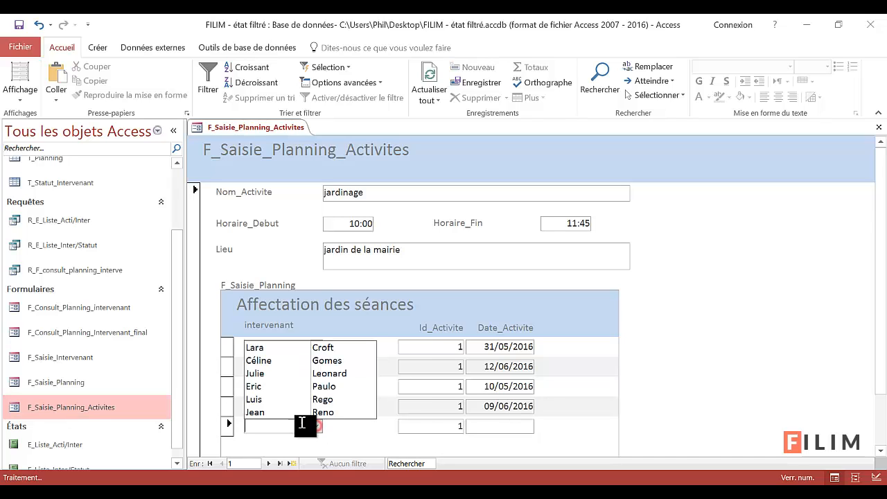
left_click(283, 376)
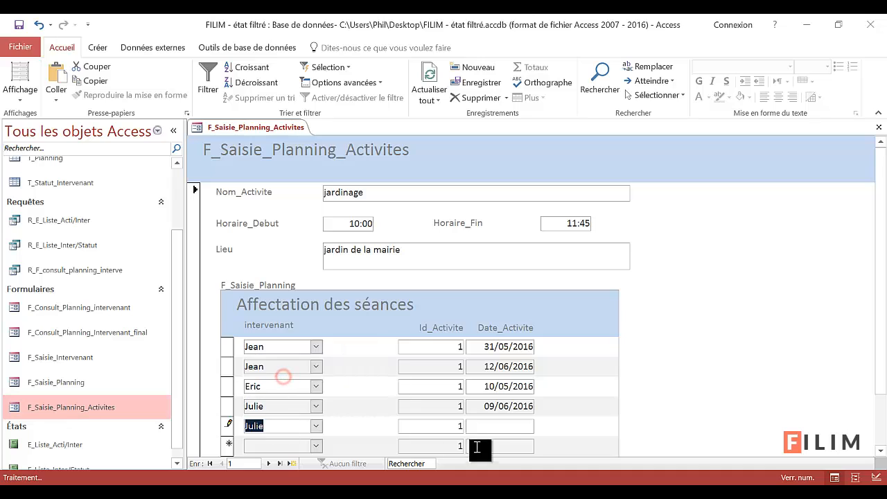
left_click(499, 427)
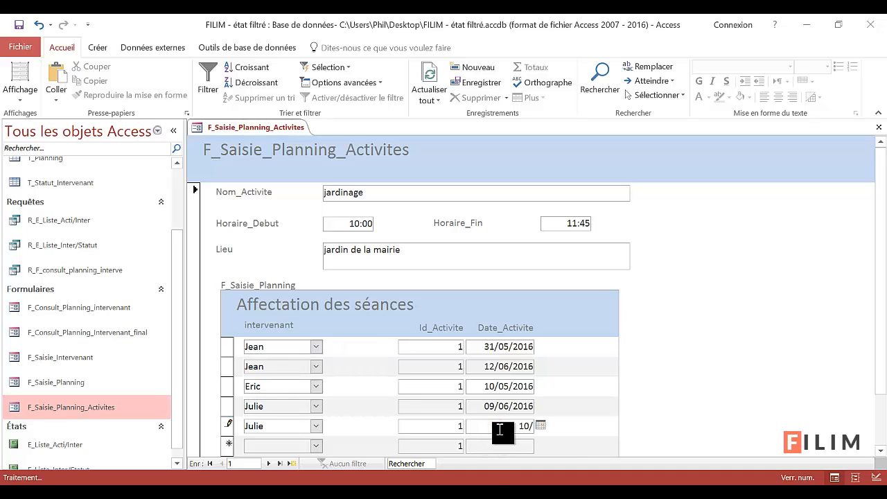
type("10/6/16")
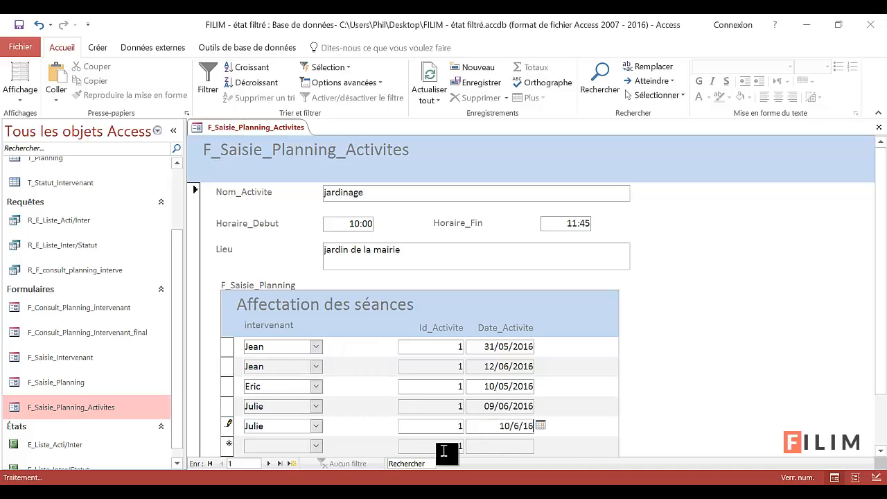
Add a third jardinage session for the same intervenant, dated 11/06/2016, and commit the row
left_click(316, 442)
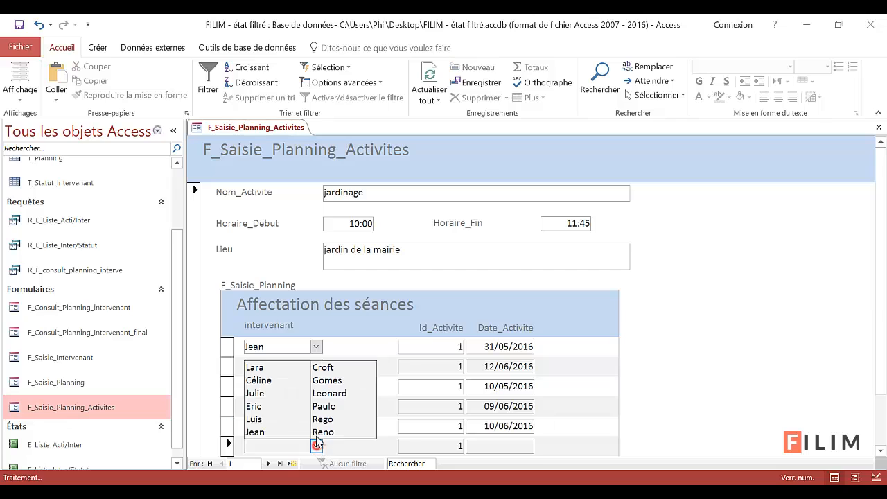
left_click(318, 393)
left_click(509, 447)
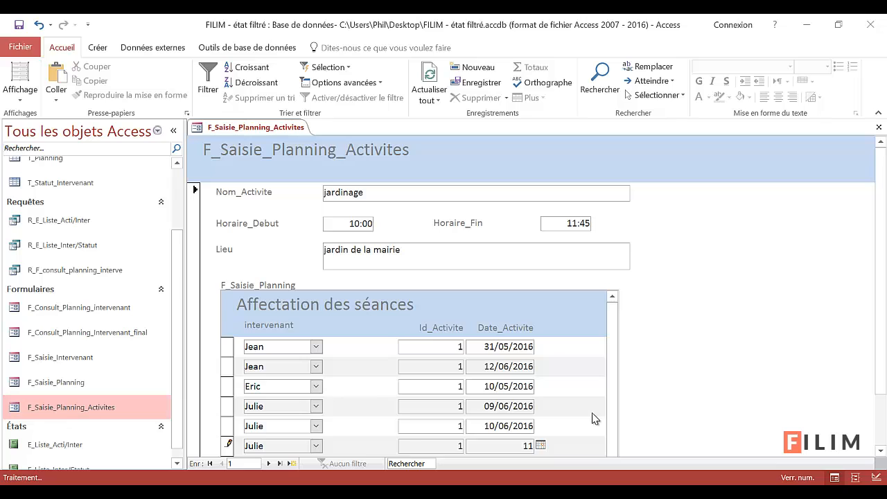
type("11/6/16")
left_click(398, 195)
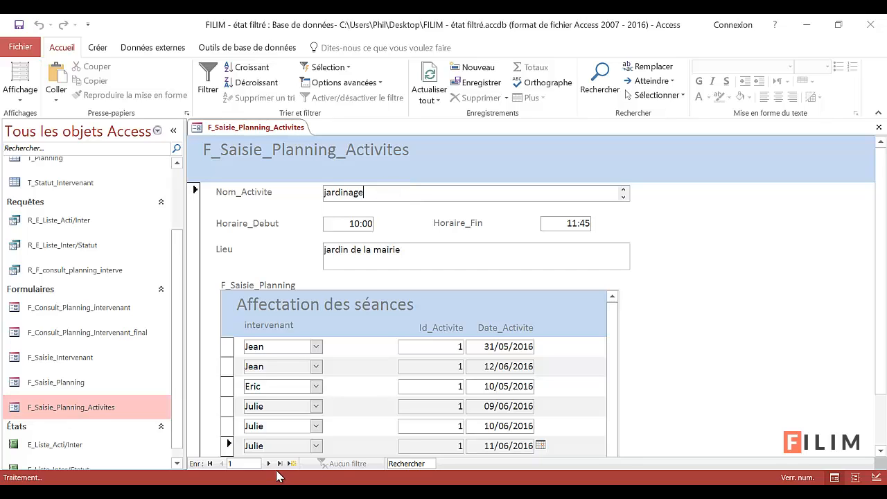
Go to the bricolage activity and assign the new intervenant to a session dated 14/06/2016
left_click(269, 463)
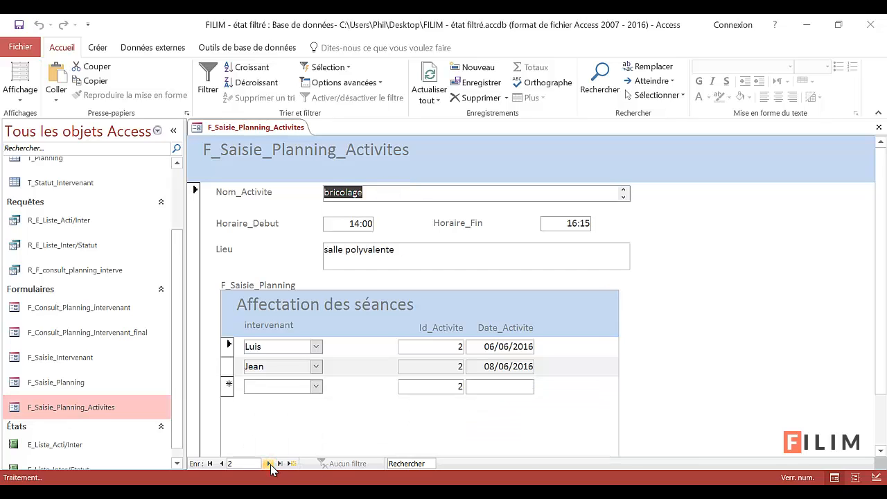
left_click(316, 386)
left_click(287, 432)
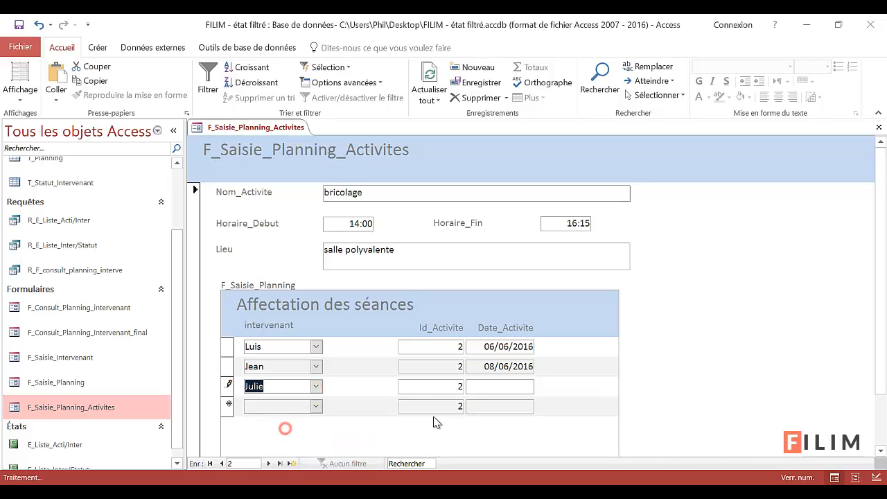
left_click(490, 388)
type("14")
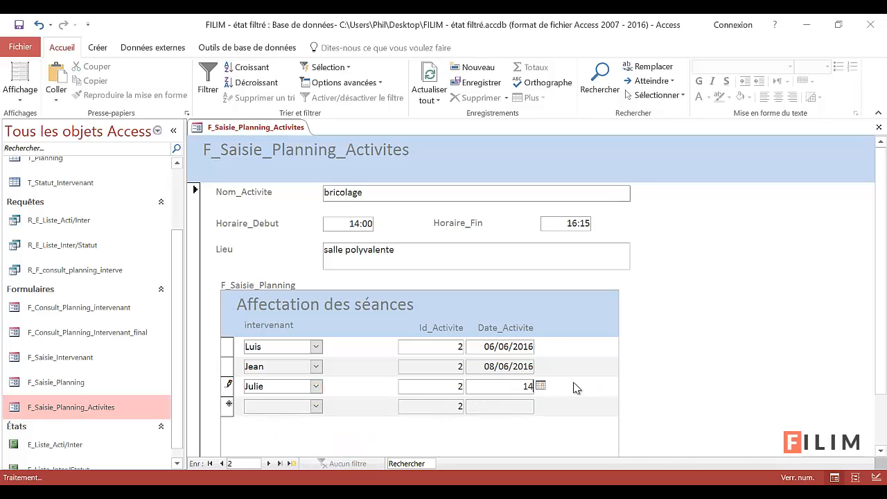
type("/6/16")
Add a second bricolage session for the new intervenant, dated 15/06/2016, and close the form
left_click(316, 406)
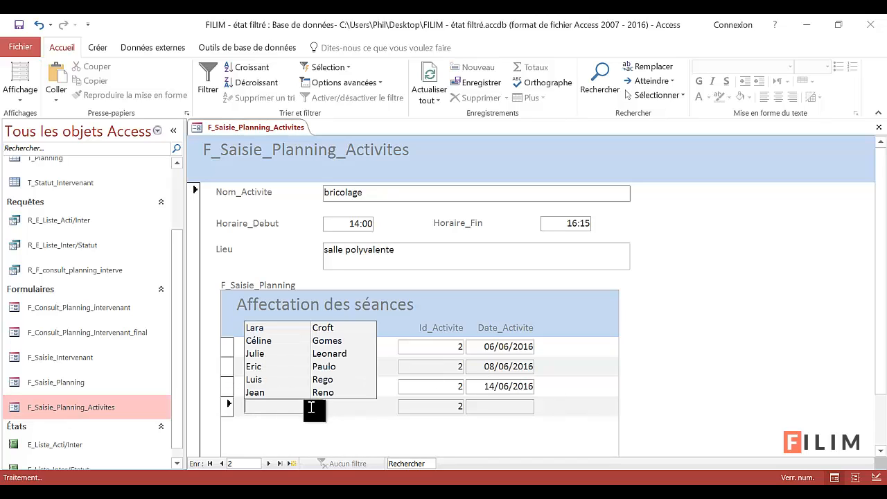
left_click(309, 354)
left_click(496, 405)
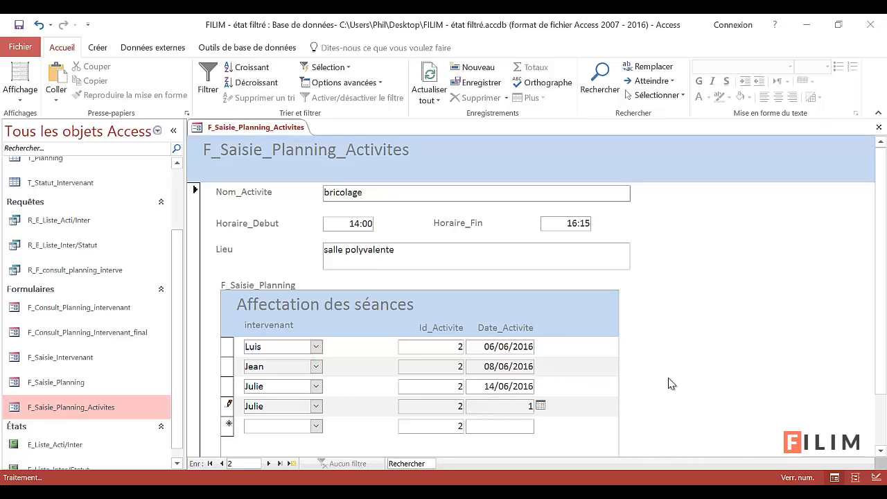
type("15/6/16")
left_click(670, 383)
left_click(491, 425)
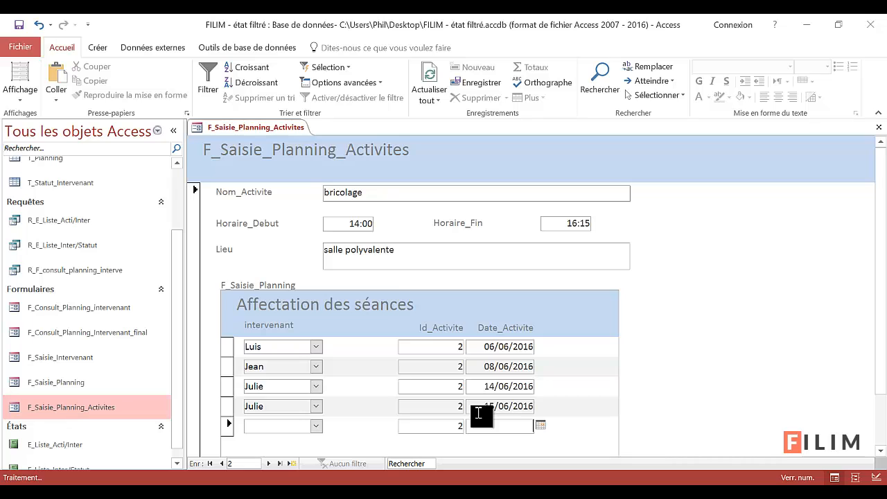
left_click(878, 126)
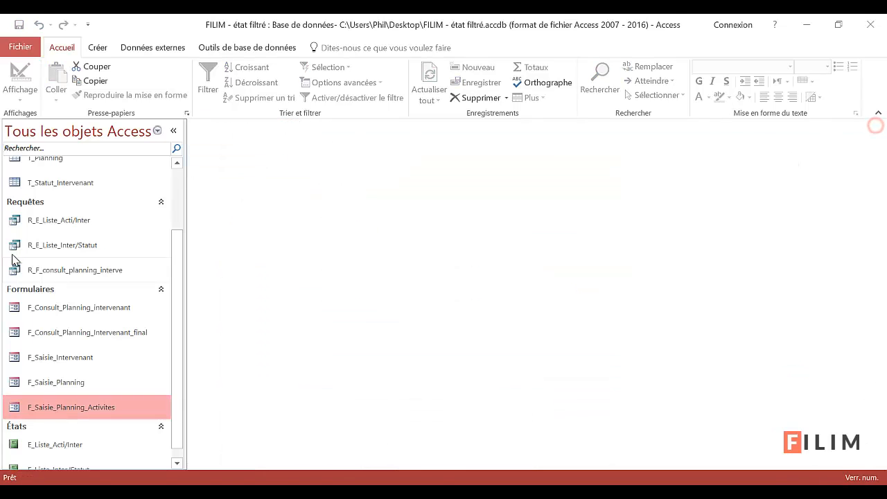
Open the form F_Consult_Planning_Intervenant_final and select the newly added intervenant to view their planning
double_click(90, 341)
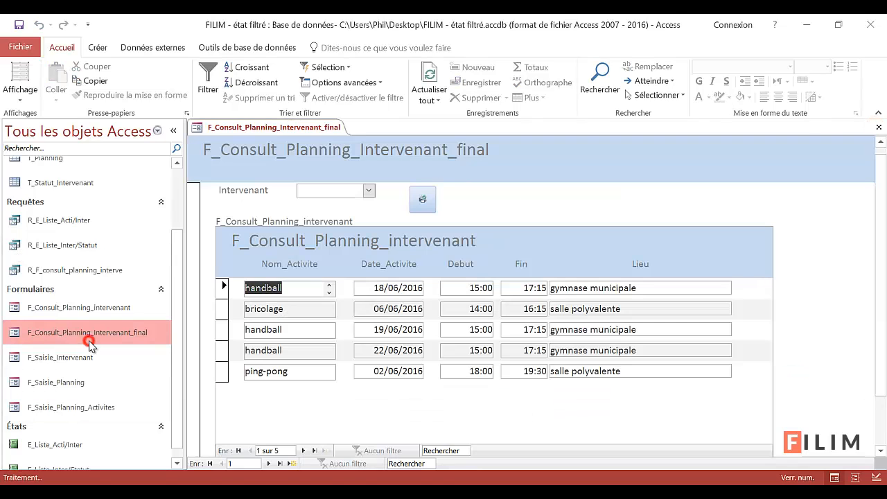
left_click(370, 192)
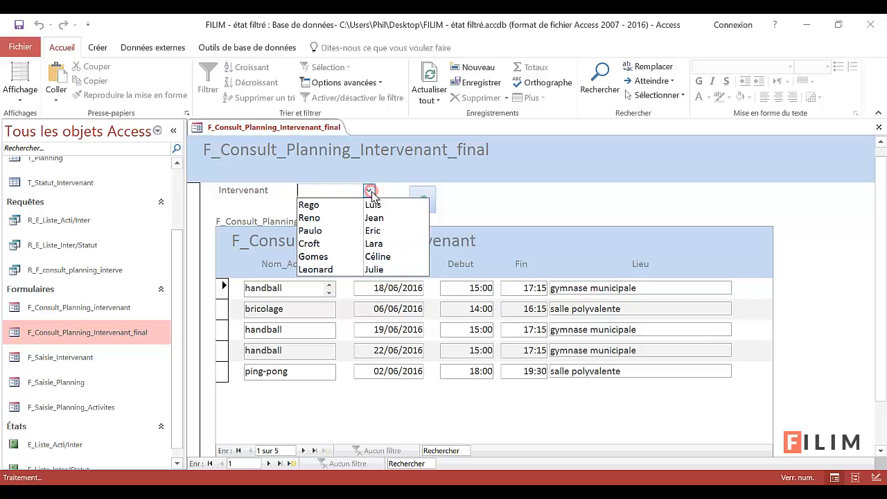
left_click(360, 269)
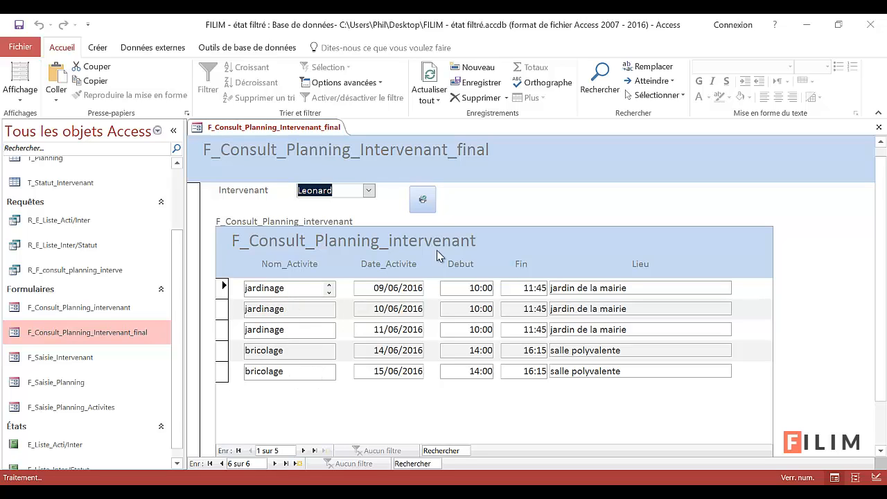
Launch the report from the form's print button and cancel printing to keep the preview of E_Liste_Acti/Inter
left_click(423, 198)
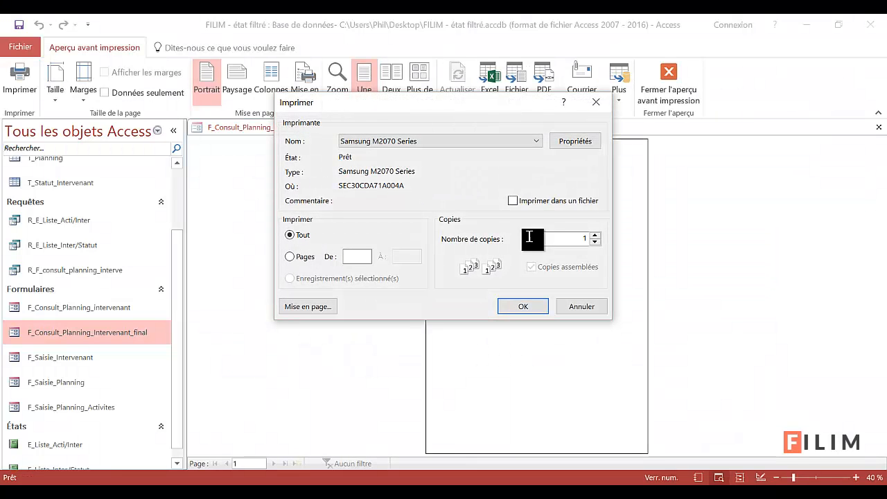
left_click_drag(480, 115, 388, 171)
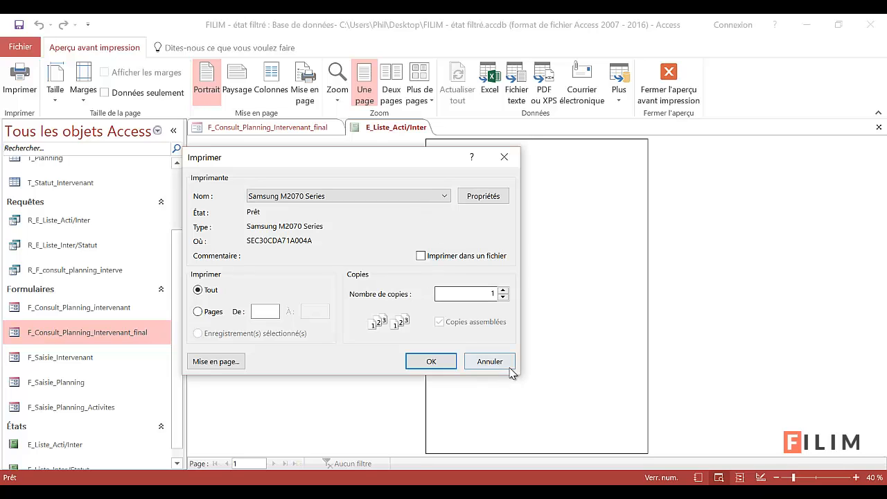
left_click(489, 361)
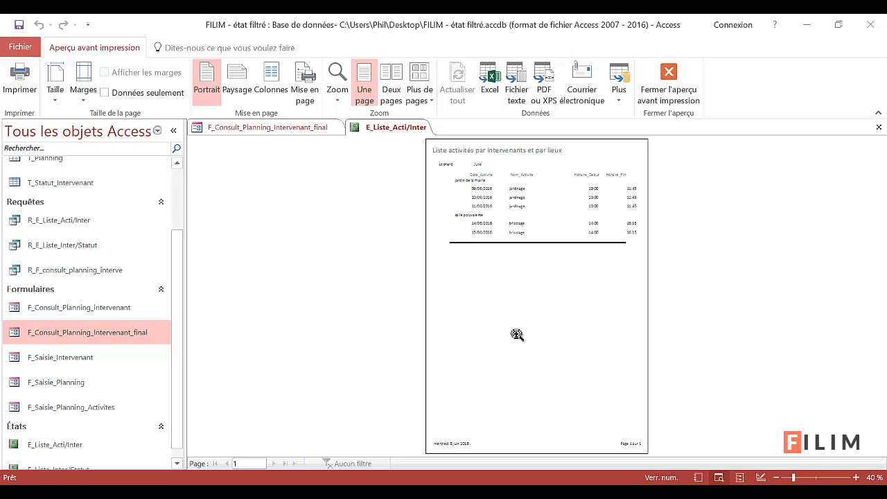
Examine the new intervenant's activities in the report preview at 100 % zoom, and close the preview
left_click(530, 206)
scroll(557, 299, "up", 3)
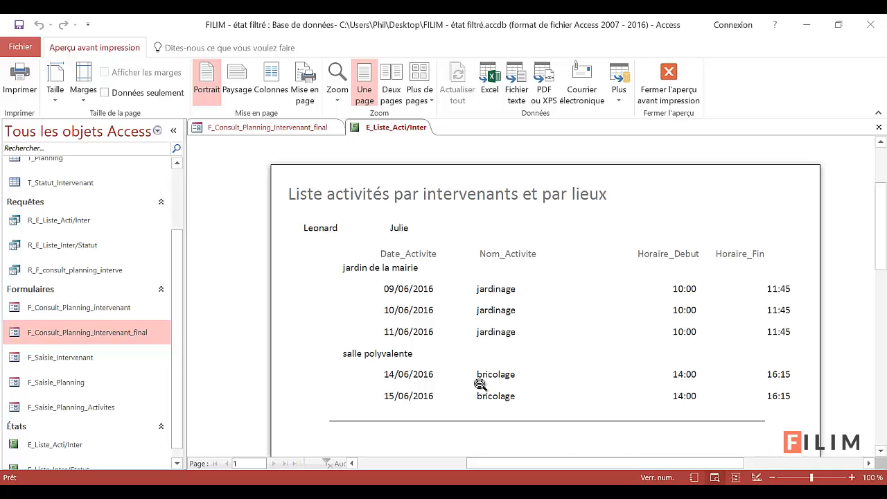
left_click(668, 78)
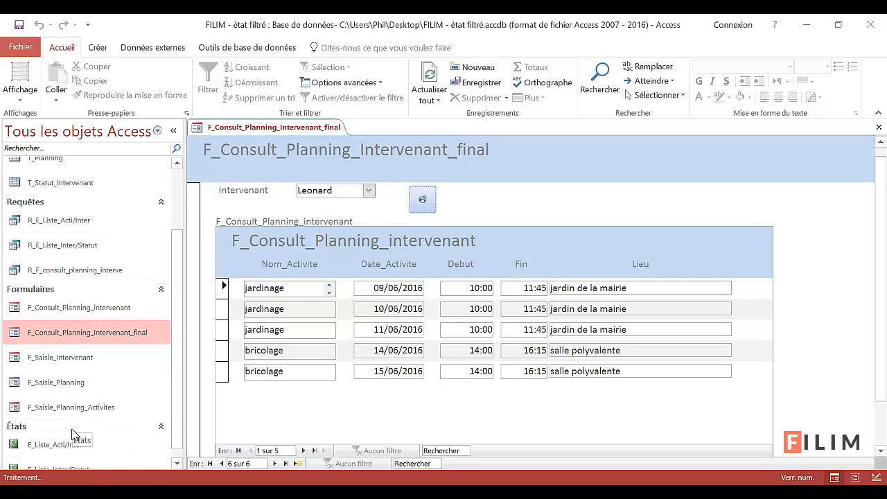
Open the query R_E_Liste_Acti/Inter to check its records, and switch it to design view
scroll(99, 392, "up", 2)
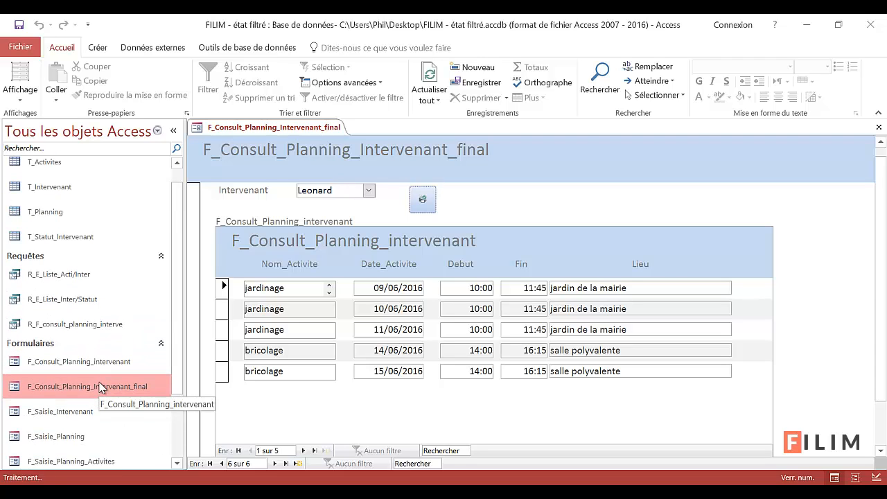
double_click(98, 273)
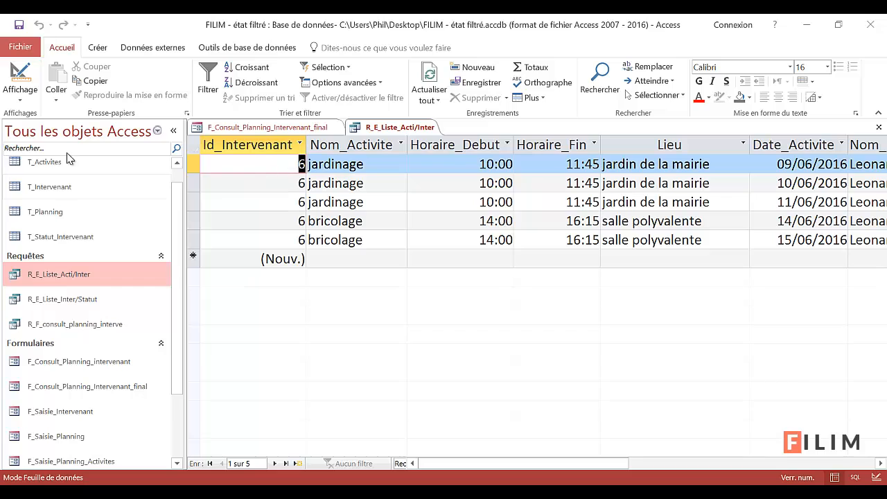
left_click(27, 80)
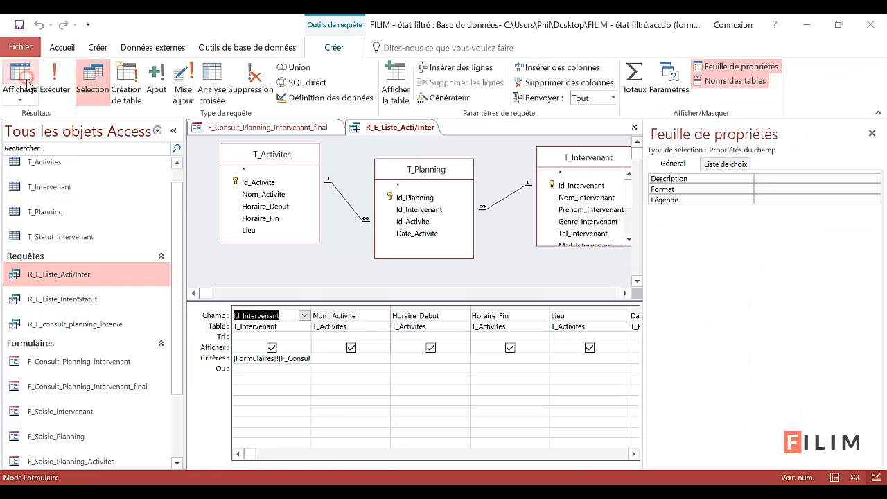
Examine the Id_Intervenant criterion and the database's forms in the expression builder, cancel it, and close the query without saving
left_click(291, 359)
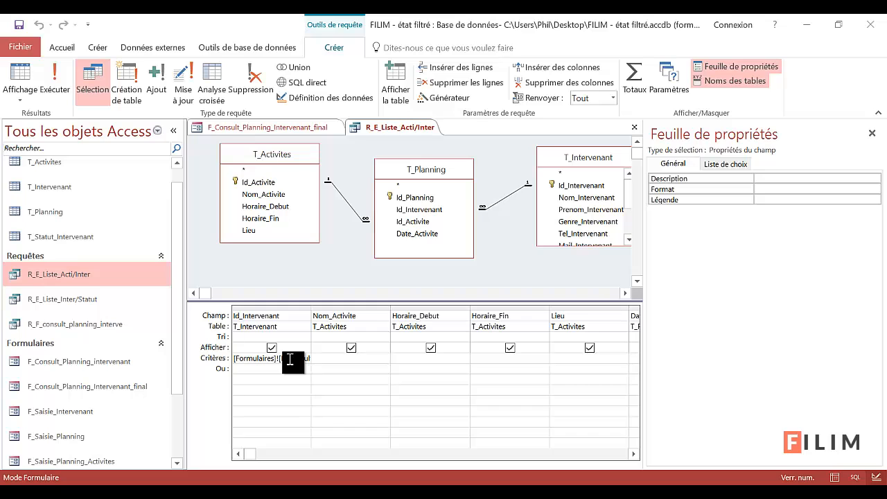
right_click(290, 359)
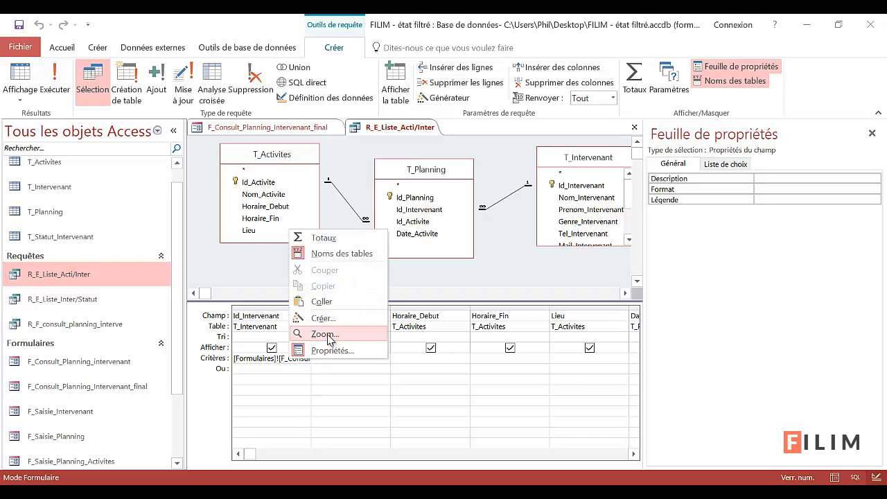
left_click(332, 318)
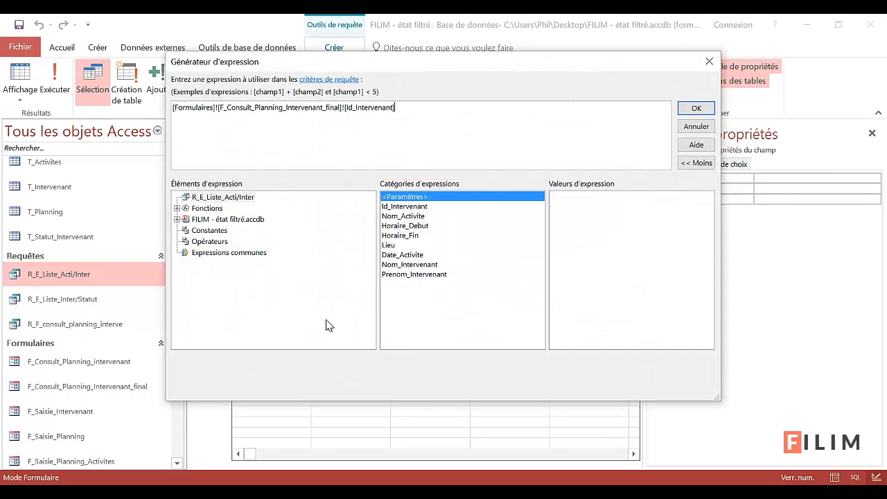
left_click(178, 219)
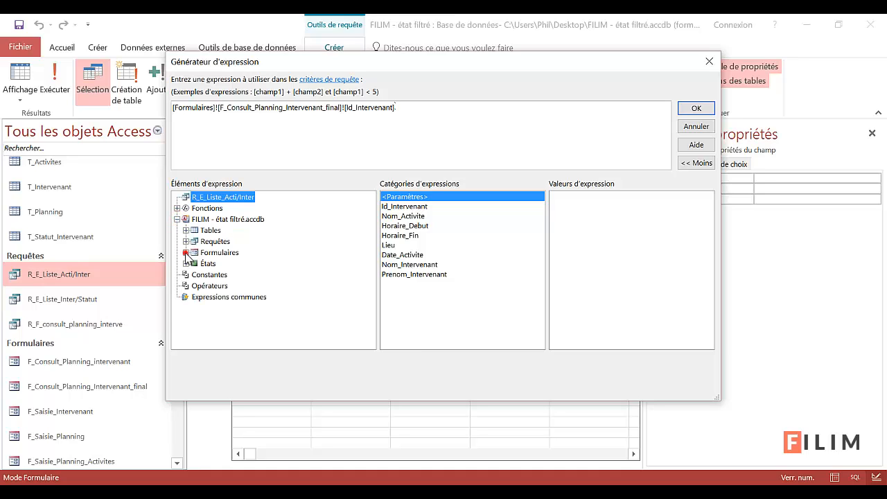
left_click(185, 253)
left_click(194, 274)
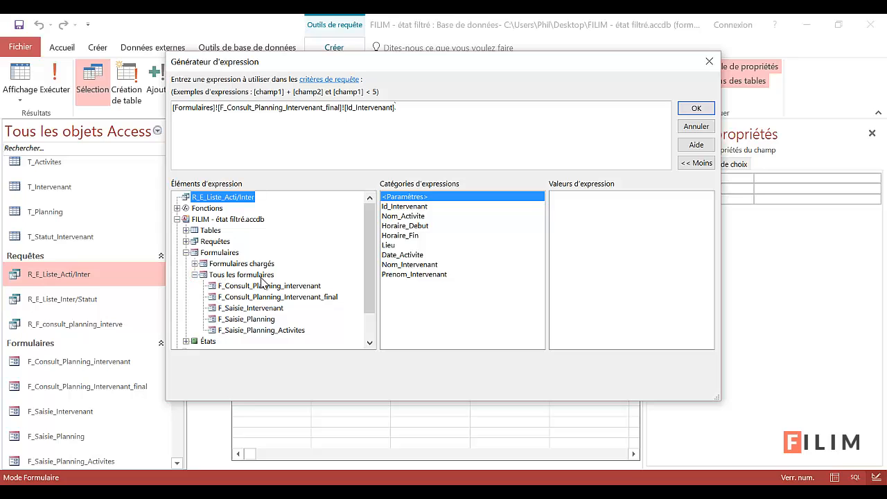
left_click(695, 127)
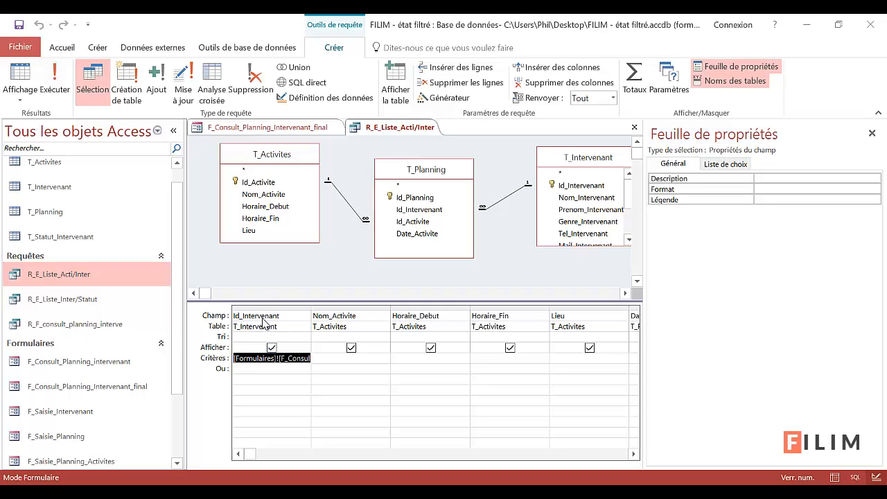
left_click(633, 128)
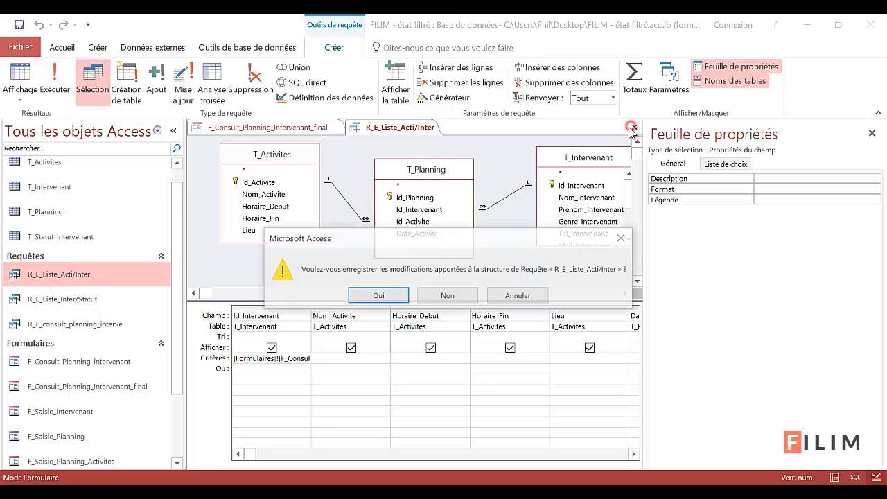
left_click(448, 295)
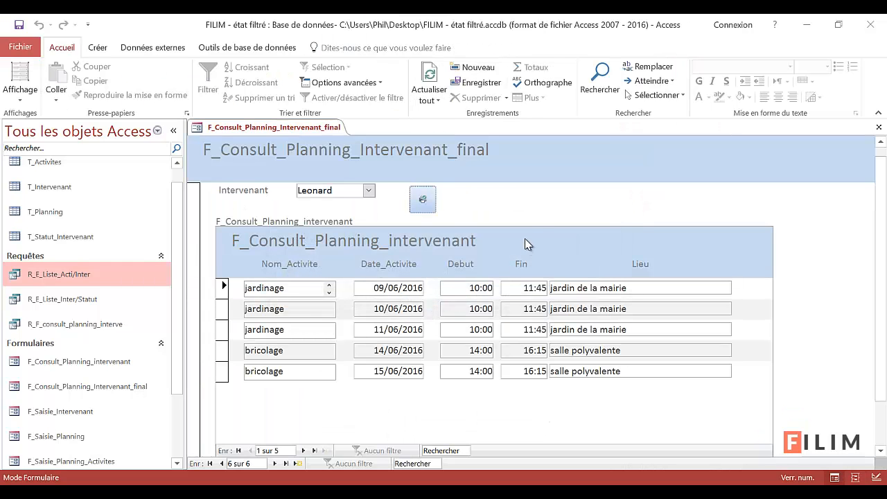